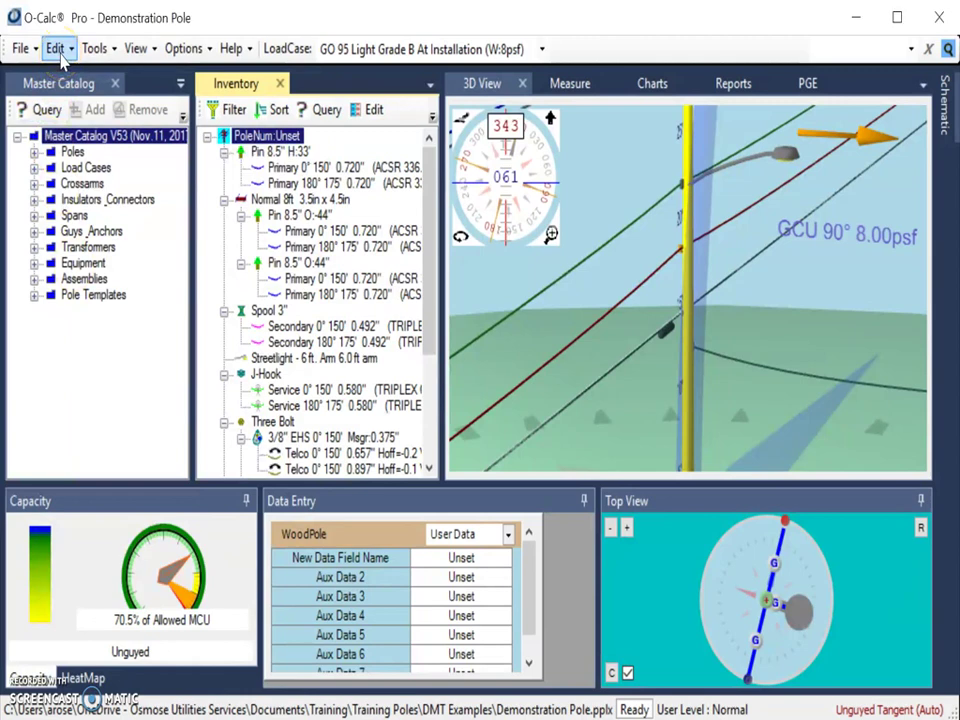
- Open Edit > Reference Origin > Set Origin Elevation to bring up the Reference Height dialog
click(62, 54)
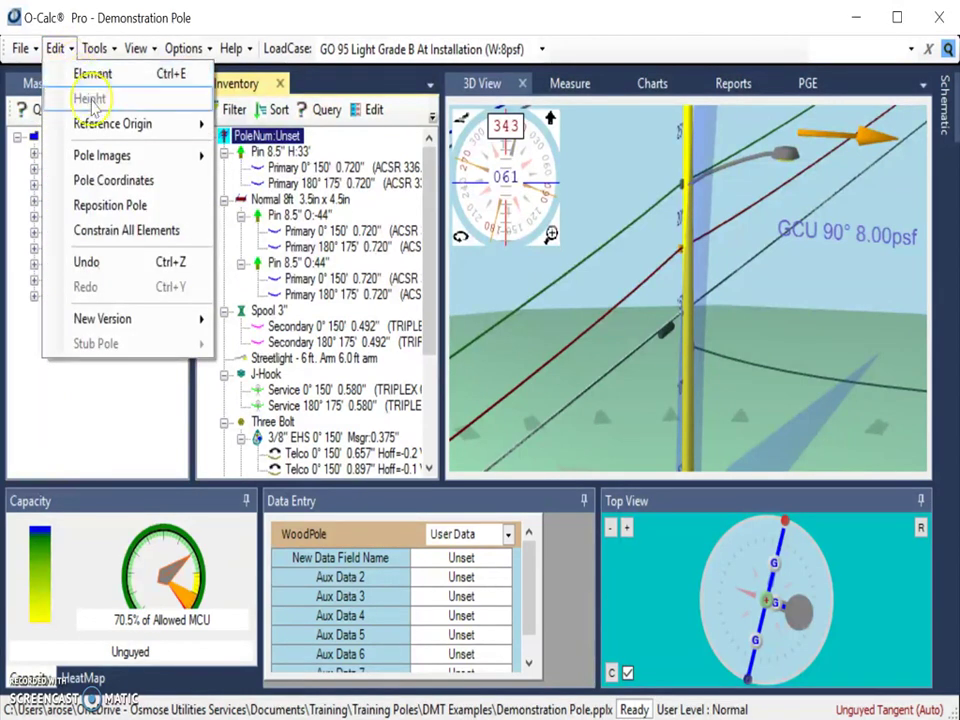
mouse_move(115, 137)
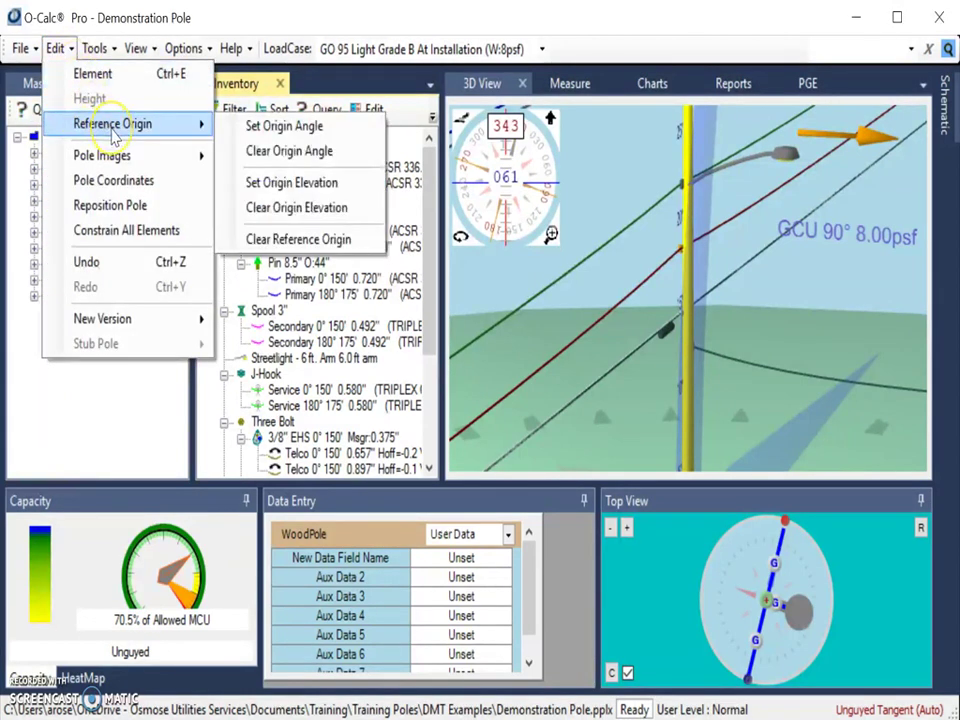
click(336, 186)
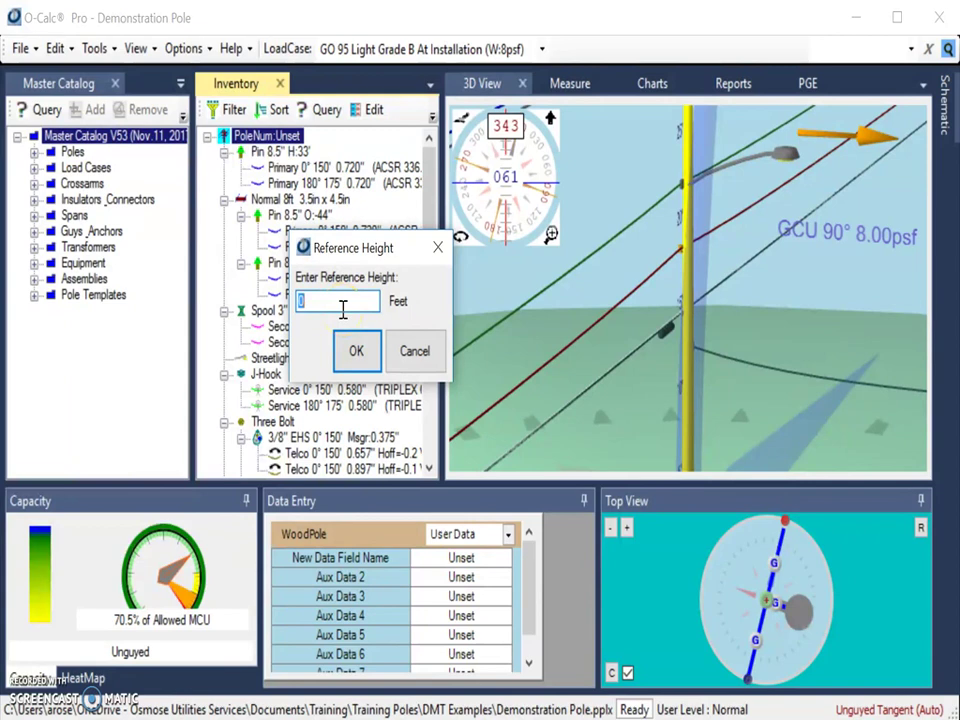
- Set the reference origin elevation to 15 ft so <<15ft>> markers appear on the spans
text(15)
click(368, 356)
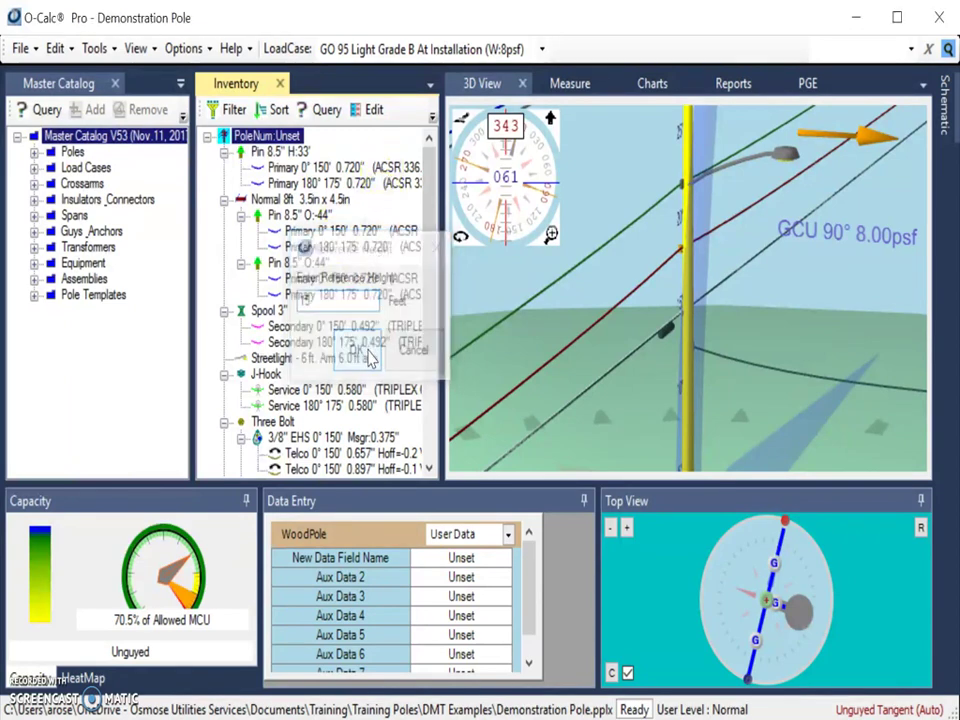
click(537, 335)
mouse_move(540, 340)
mouse_down()
mouse_move(739, 300)
mouse_move(745, 307)
mouse_up()
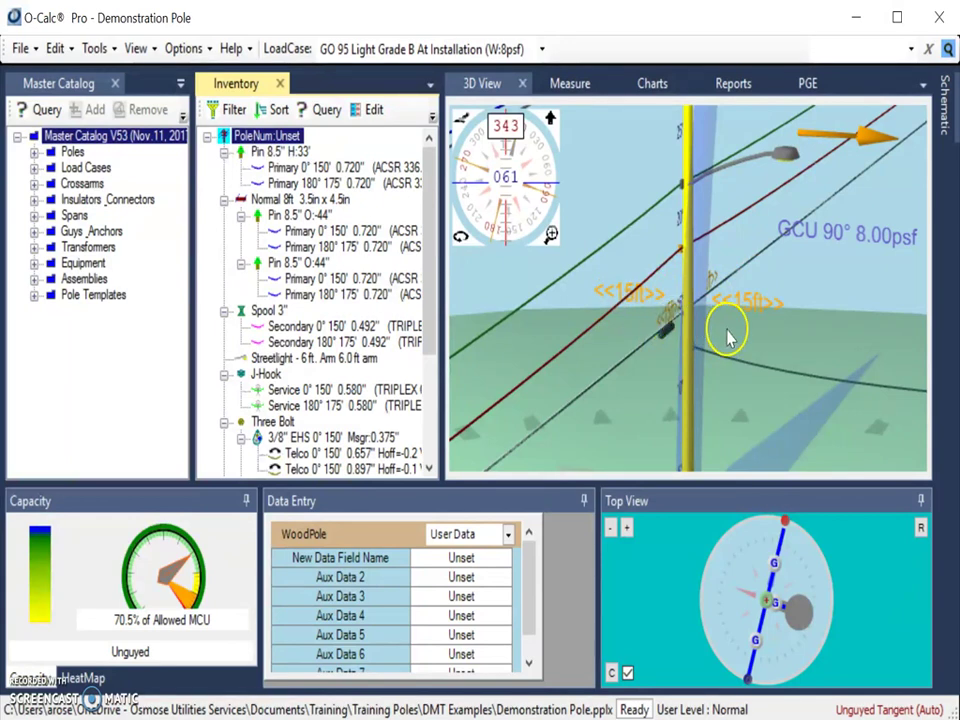
- Rotate the view and select the Spool 3" insulator, showing its 17.80 ft install height
drag(669, 422, 718, 343)
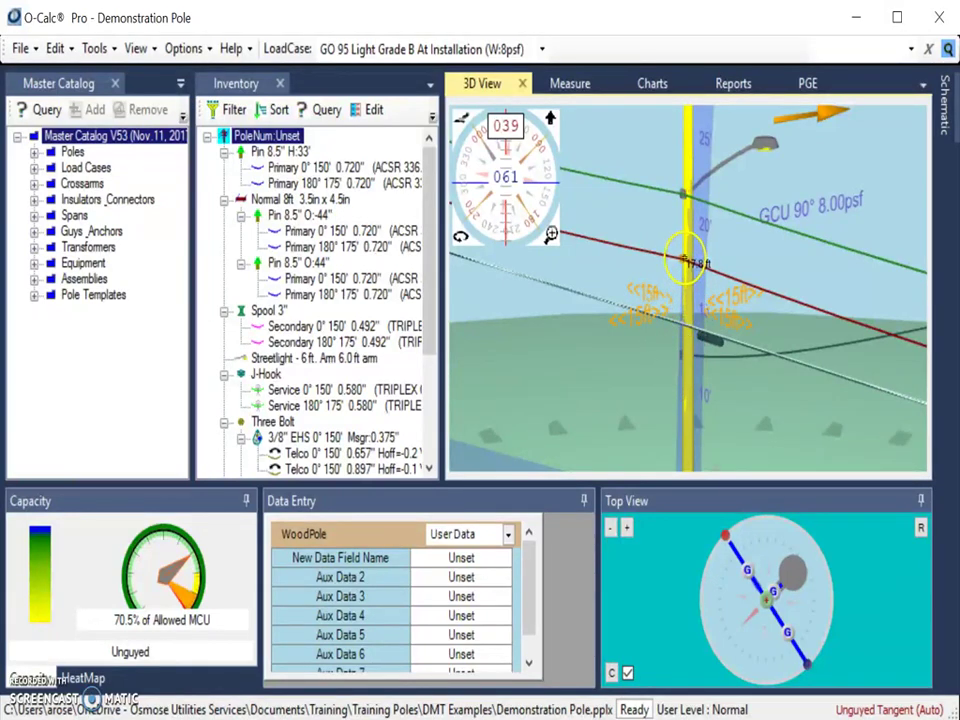
click(683, 262)
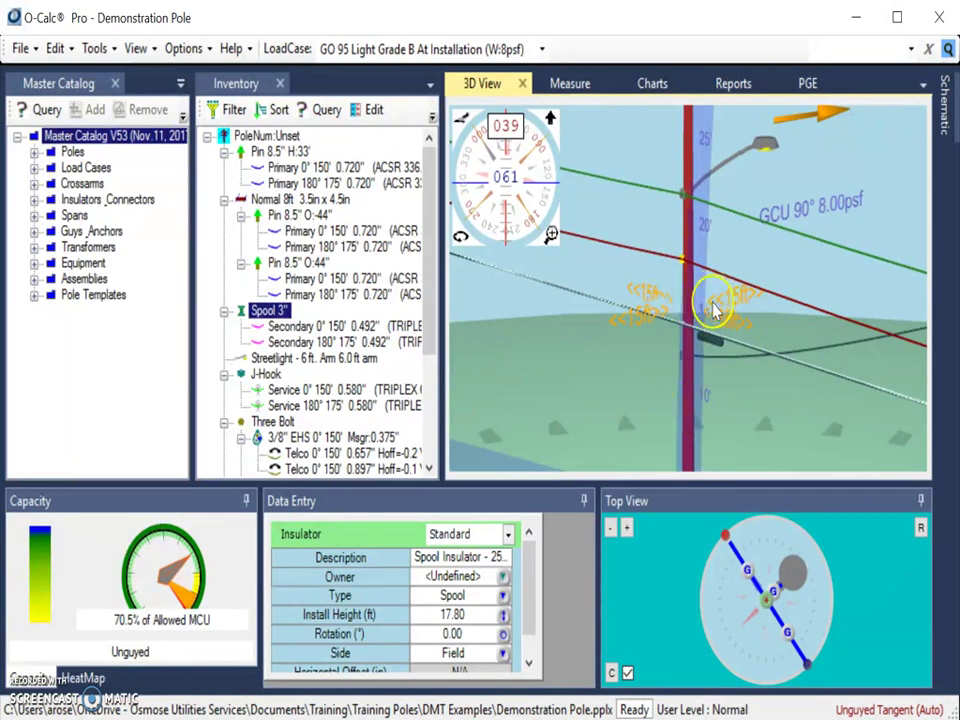
click(440, 616)
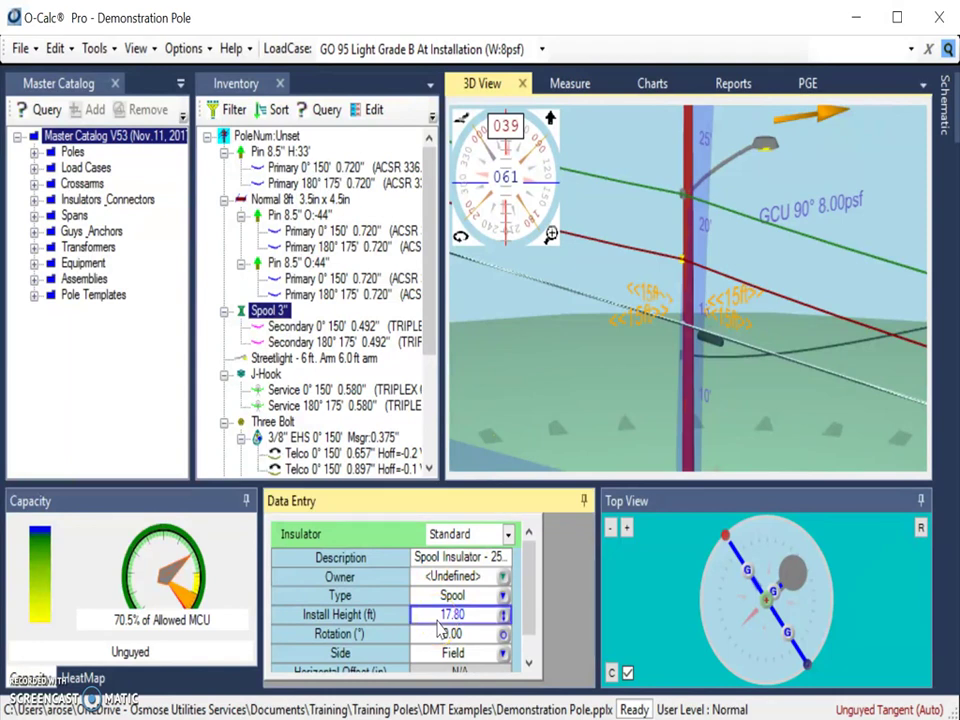
- Enter Ref+3, then Ref-3, as the spool's install height, leaving it at 12.00 ft
text(Ref)
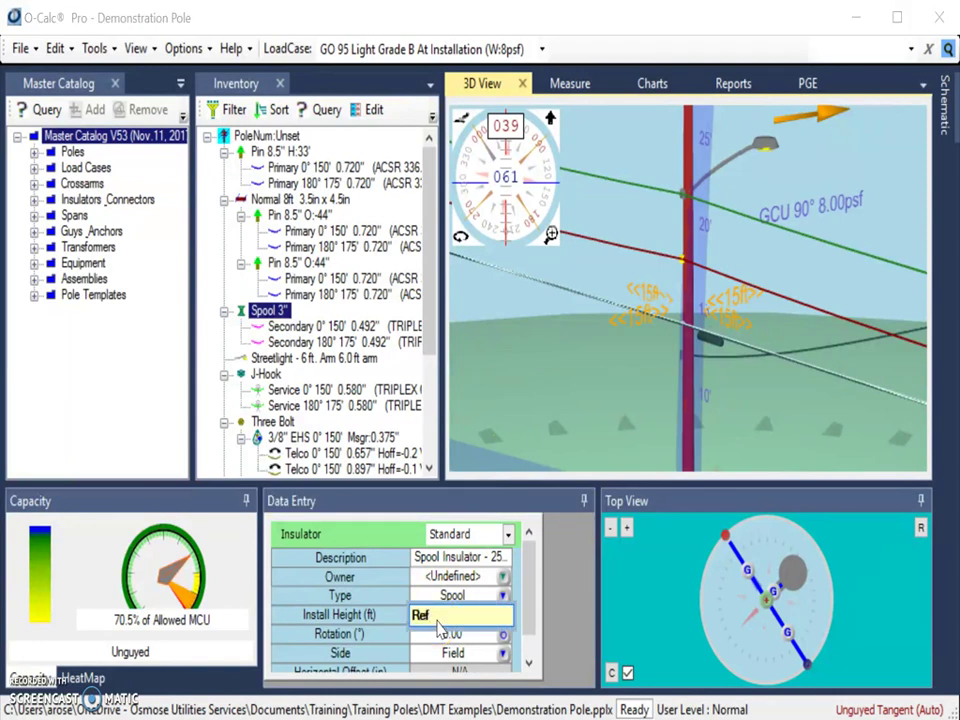
text(+)
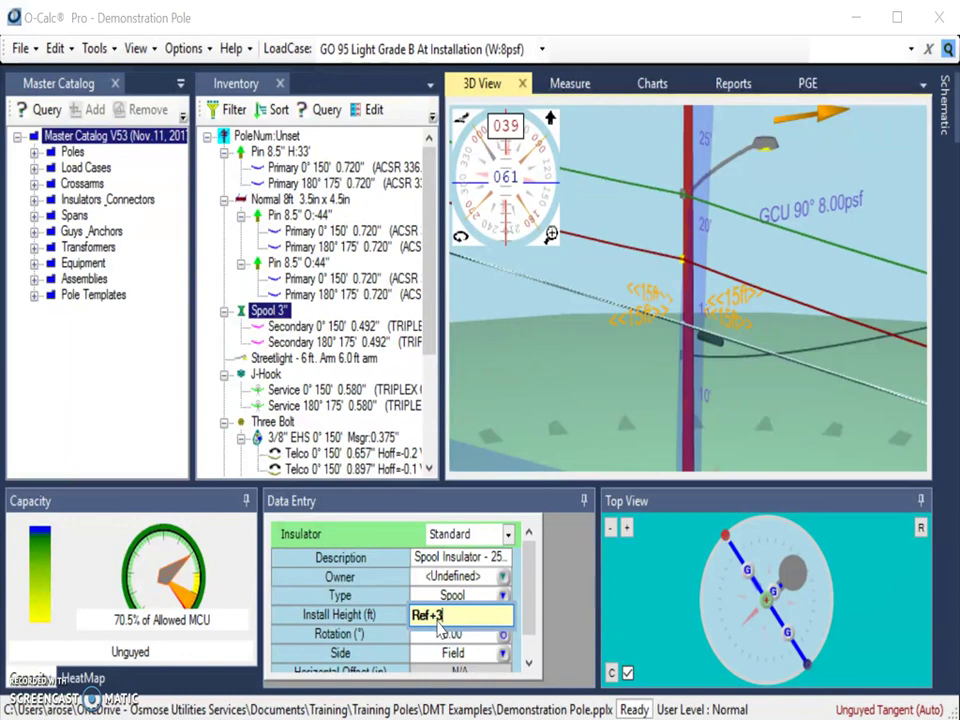
text(3)
key(Return)
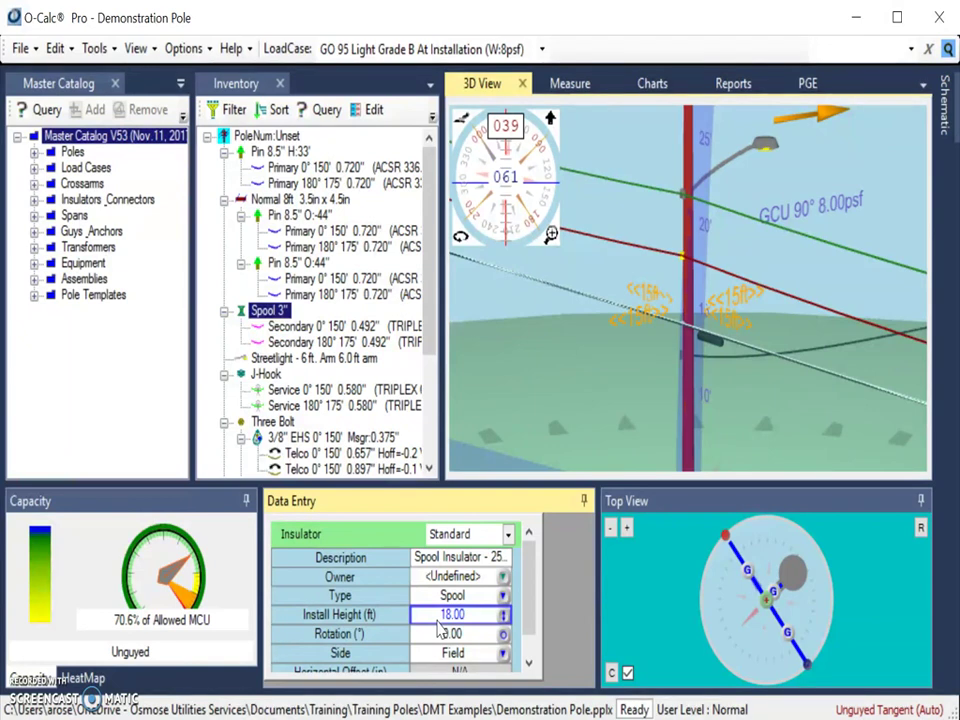
text(Ref-3)
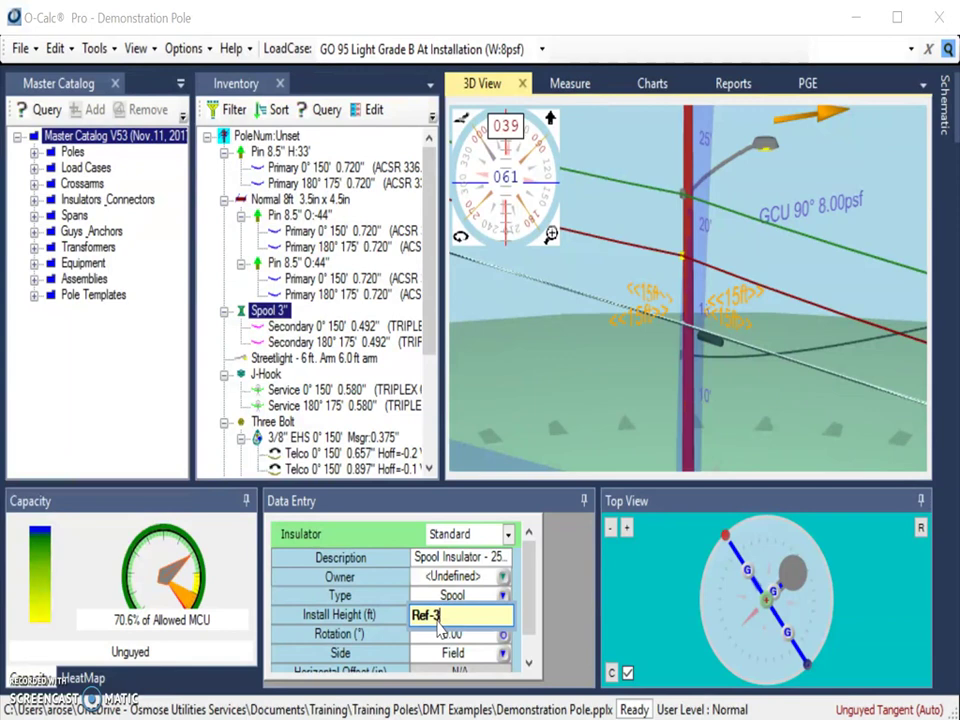
key(Return)
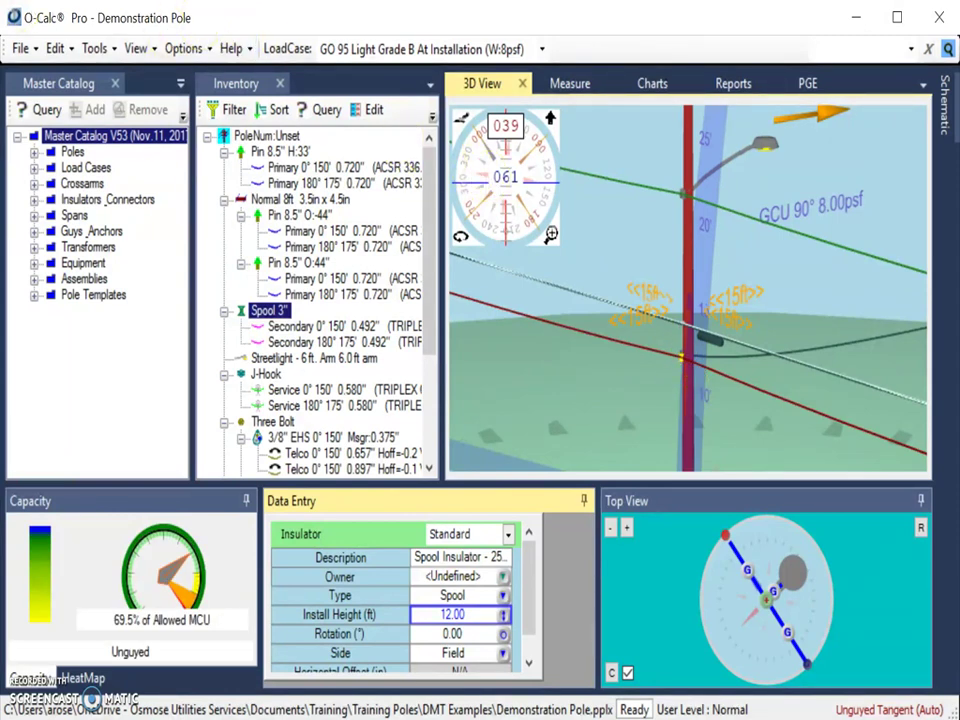
click(55, 48)
- Clear the reference origin elevation via Edit > Reference Origin, removing the 15 ft markers
mouse_move(133, 122)
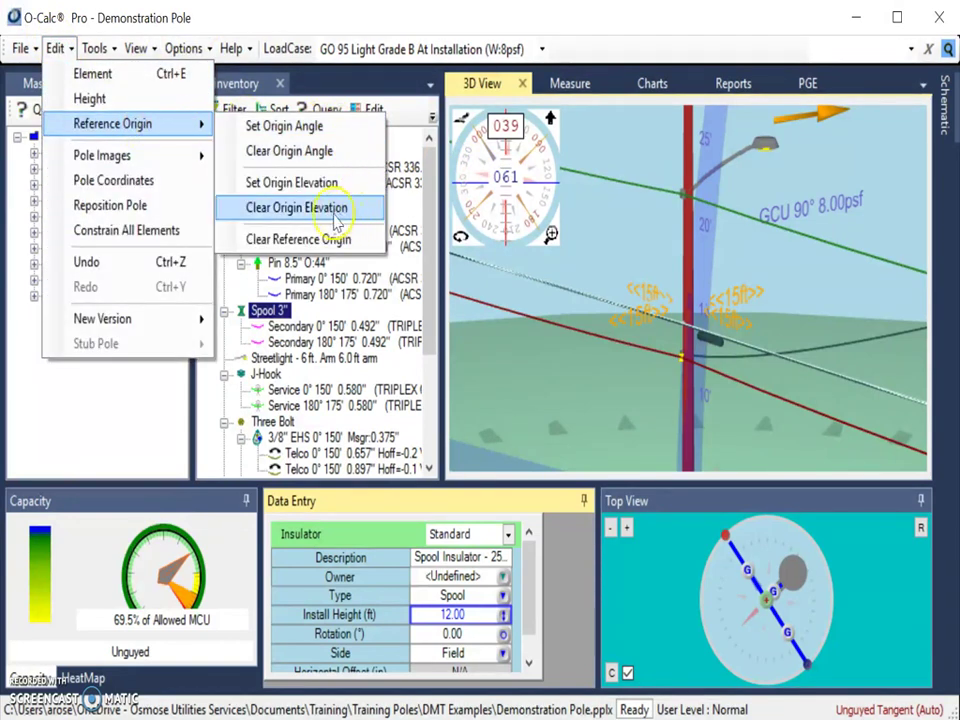
click(318, 216)
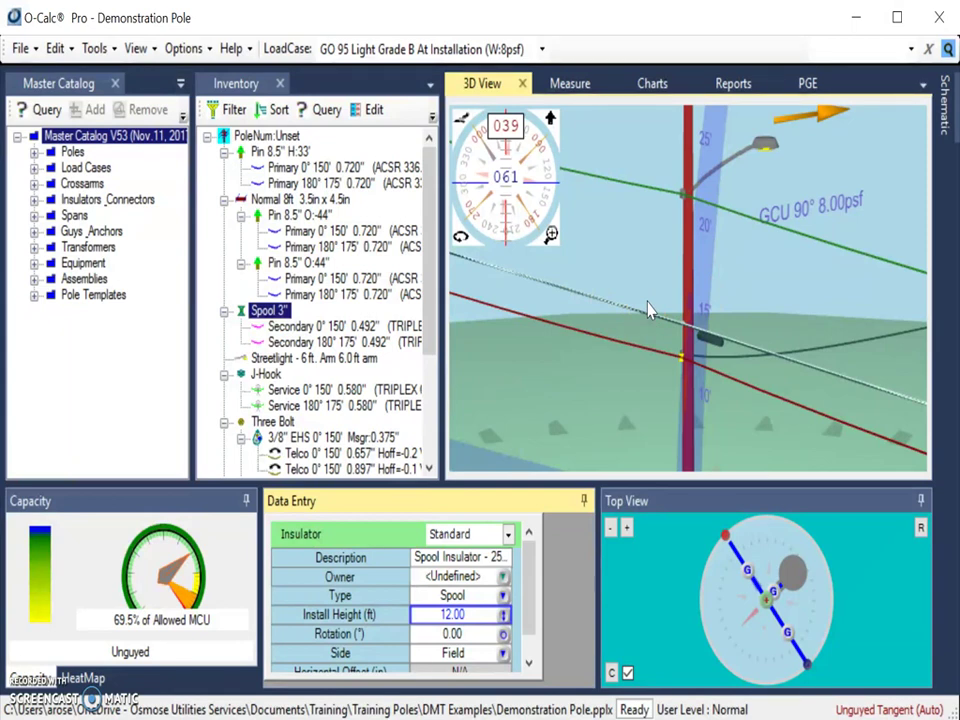
click(752, 154)
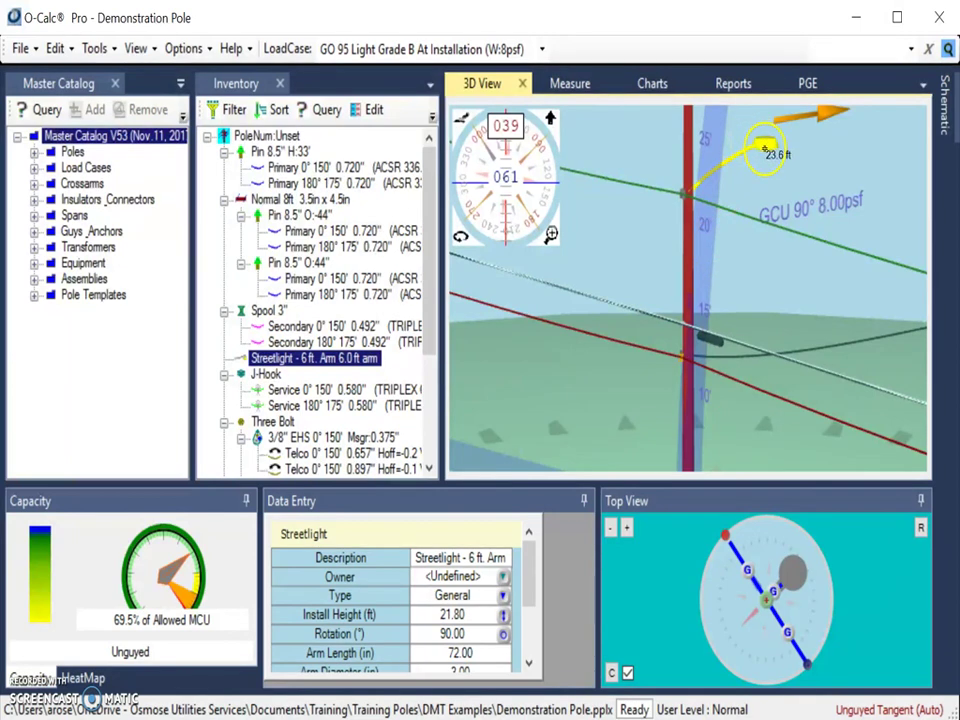
- Set the streetlight as the data-entry reference origin, adding <<21.8ft>> markers to the spans
right_click(765, 150)
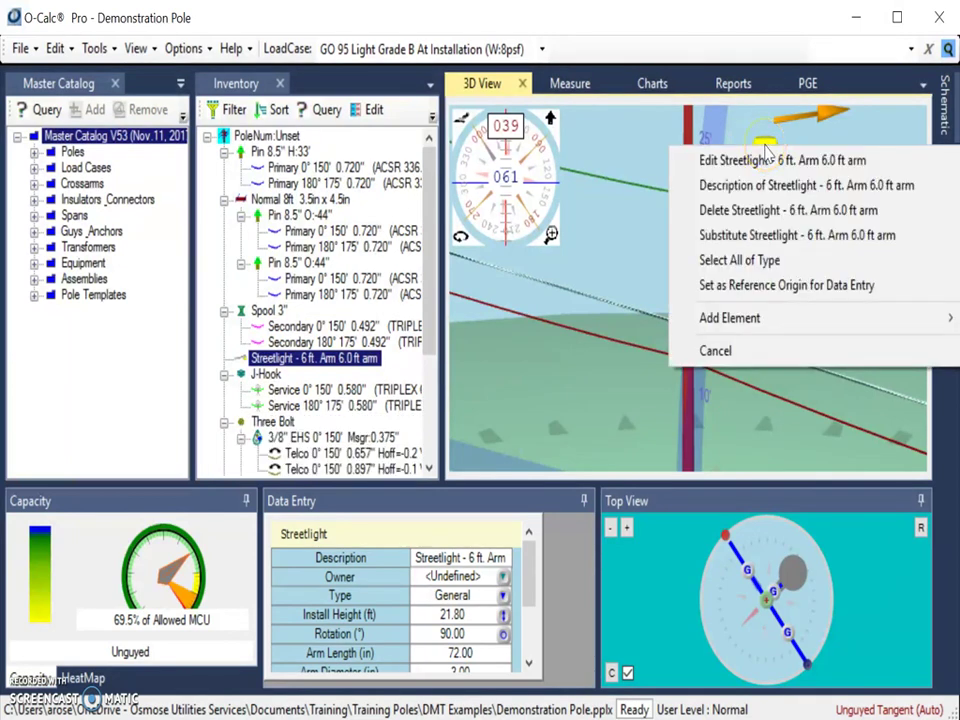
click(766, 292)
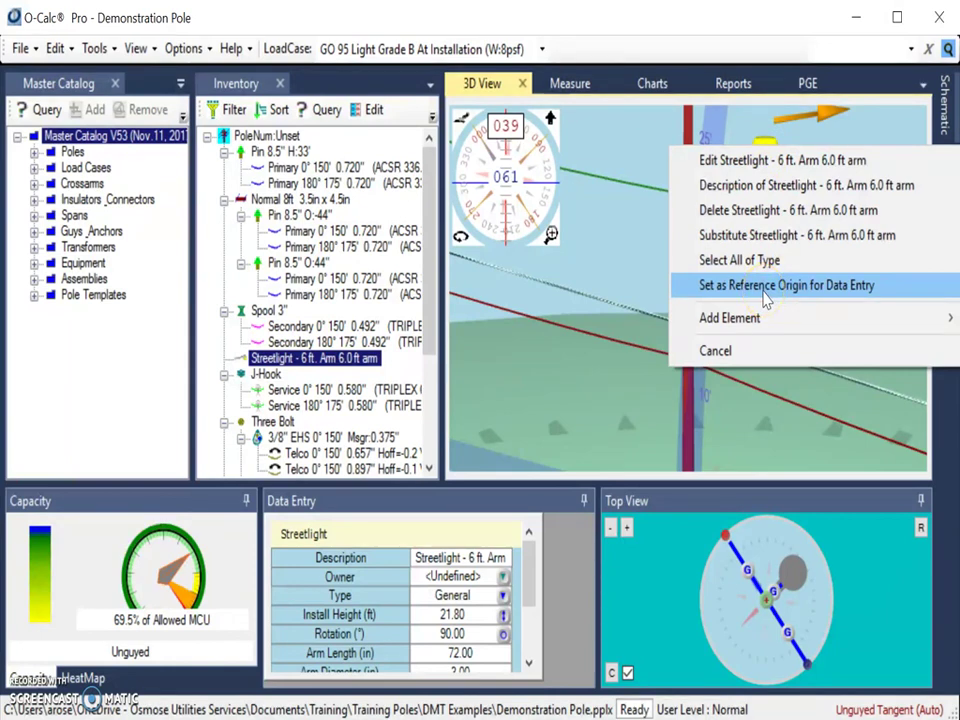
click(765, 290)
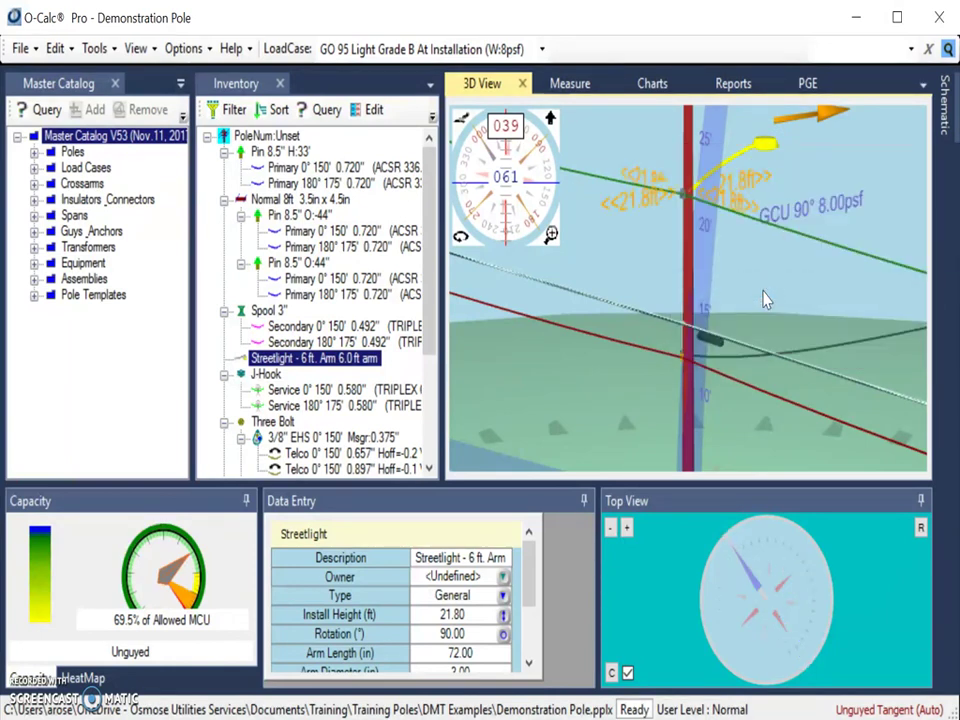
click(761, 274)
click(770, 163)
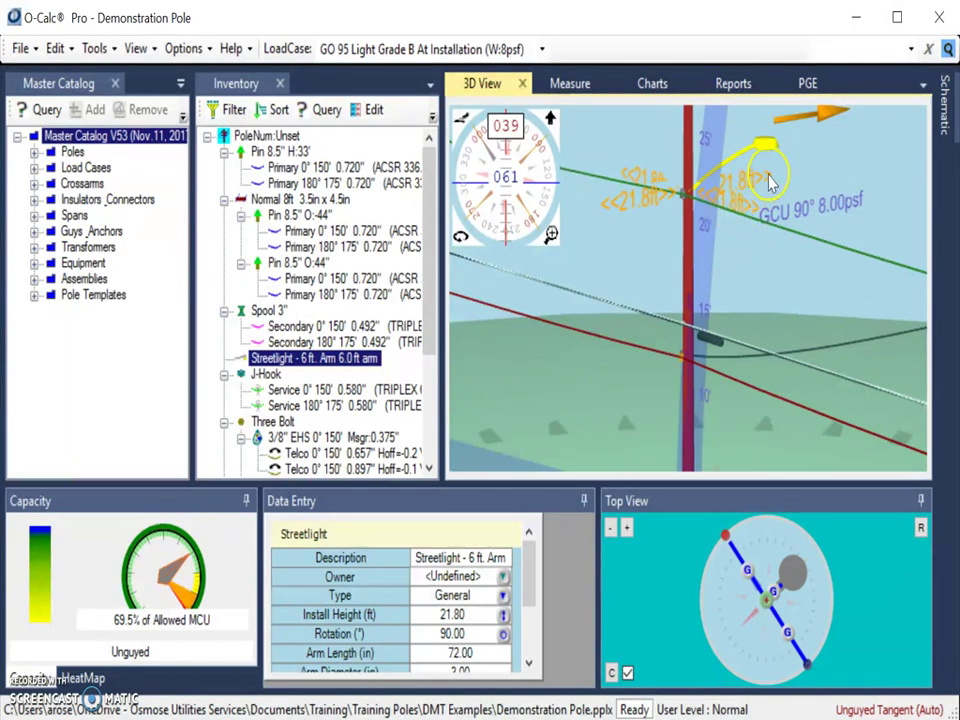
click(708, 190)
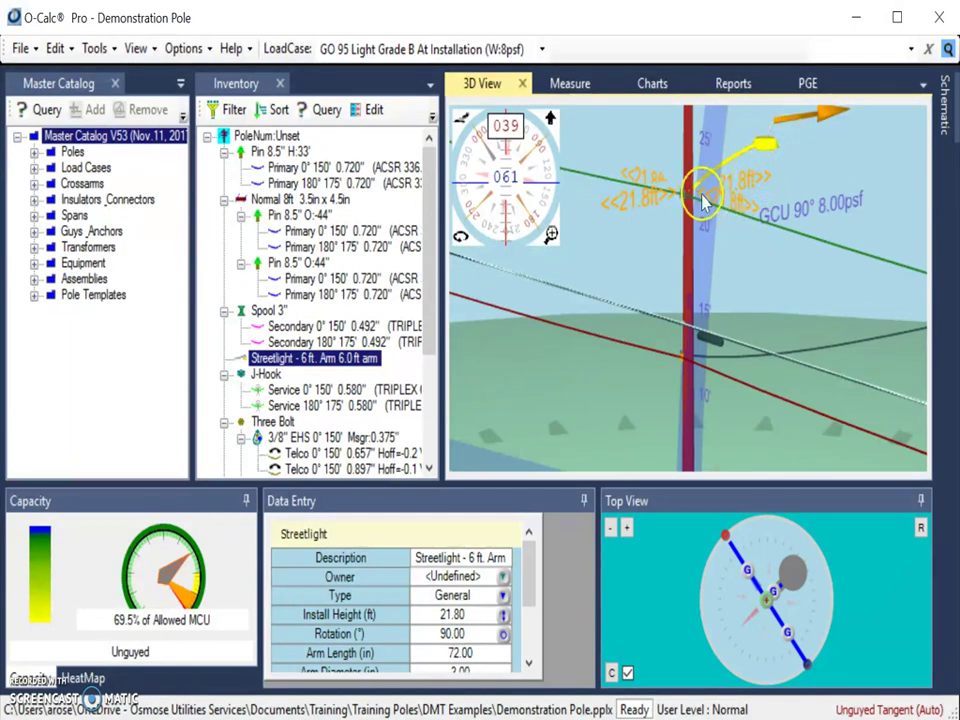
click(668, 428)
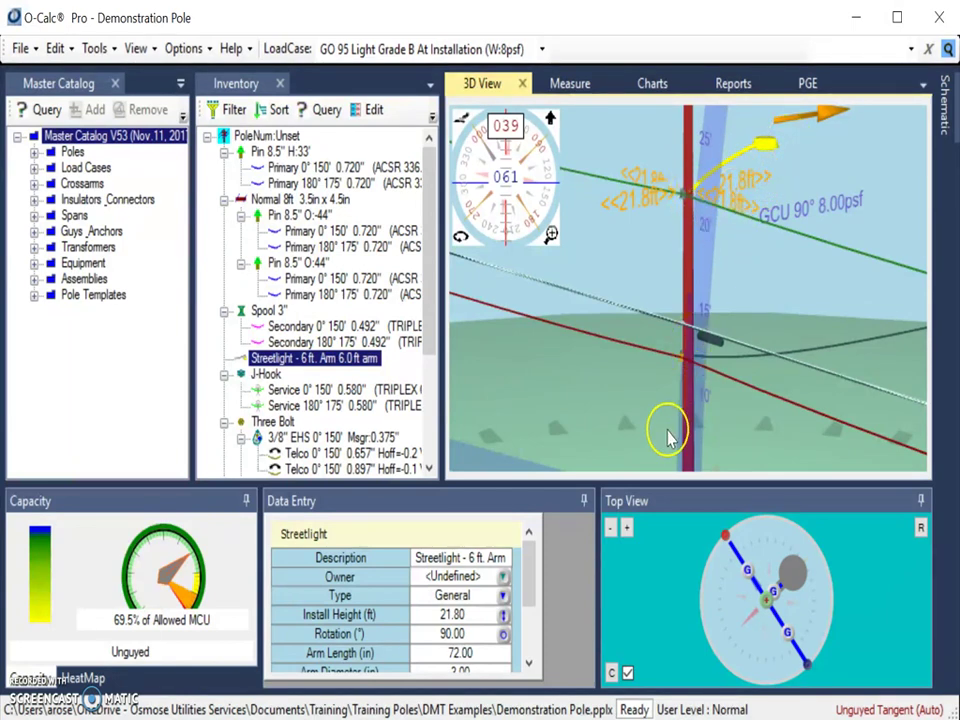
- Rotate the view and reselect the Spool 3" insulator, showing its 12.00 ft install height
drag(668, 432, 890, 410)
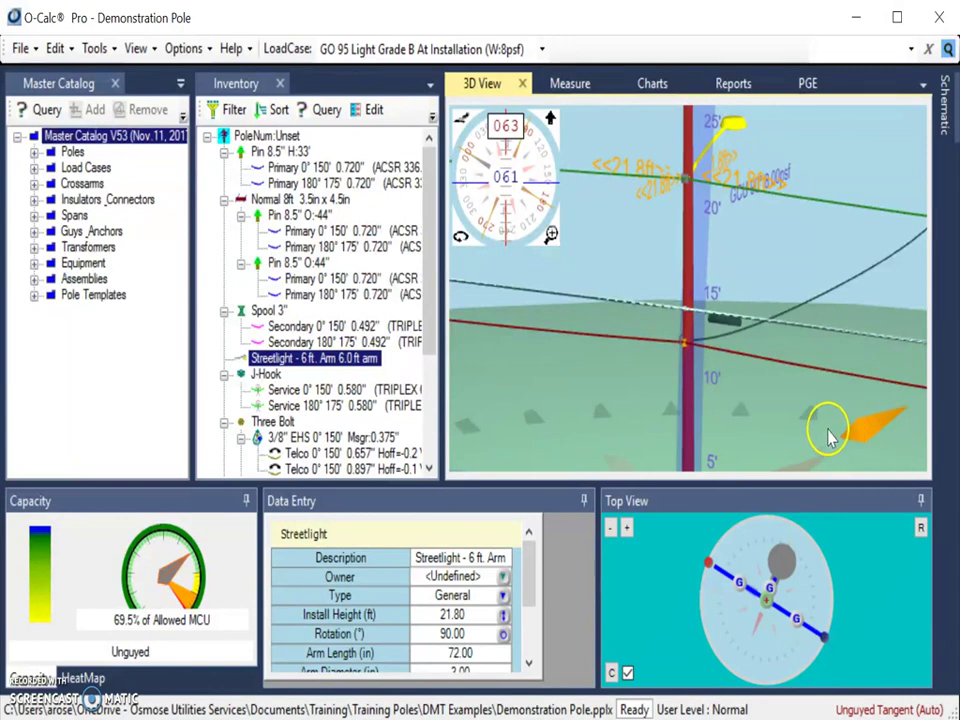
drag(782, 429, 729, 432)
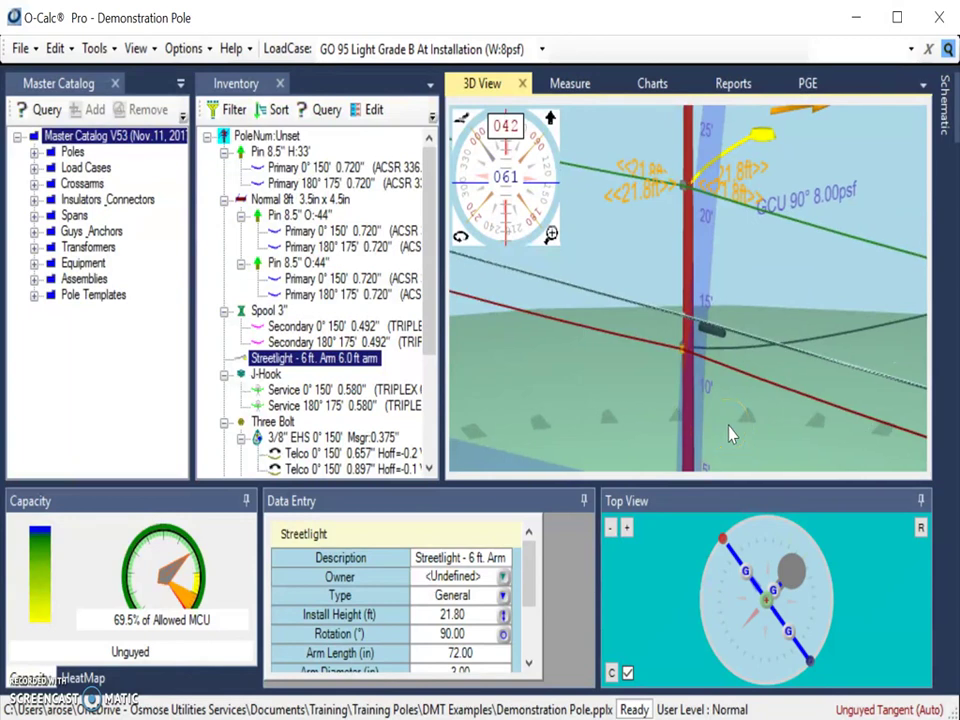
click(684, 348)
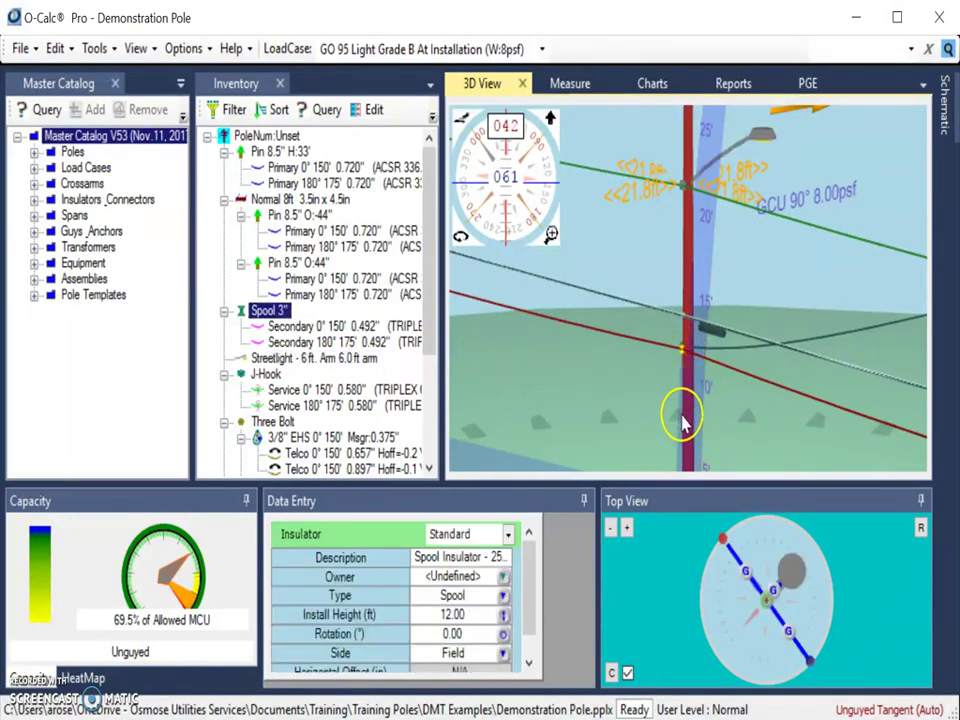
click(448, 614)
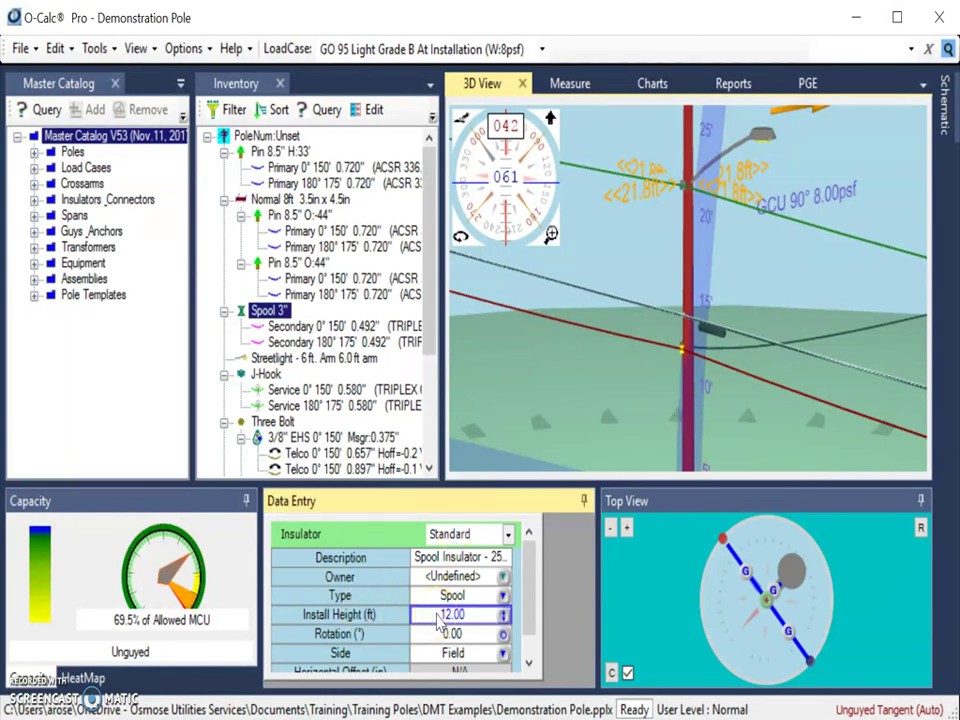
- Change the spool's install height to 25.80 ft, discarding the reference-based entry
text(ef+1)
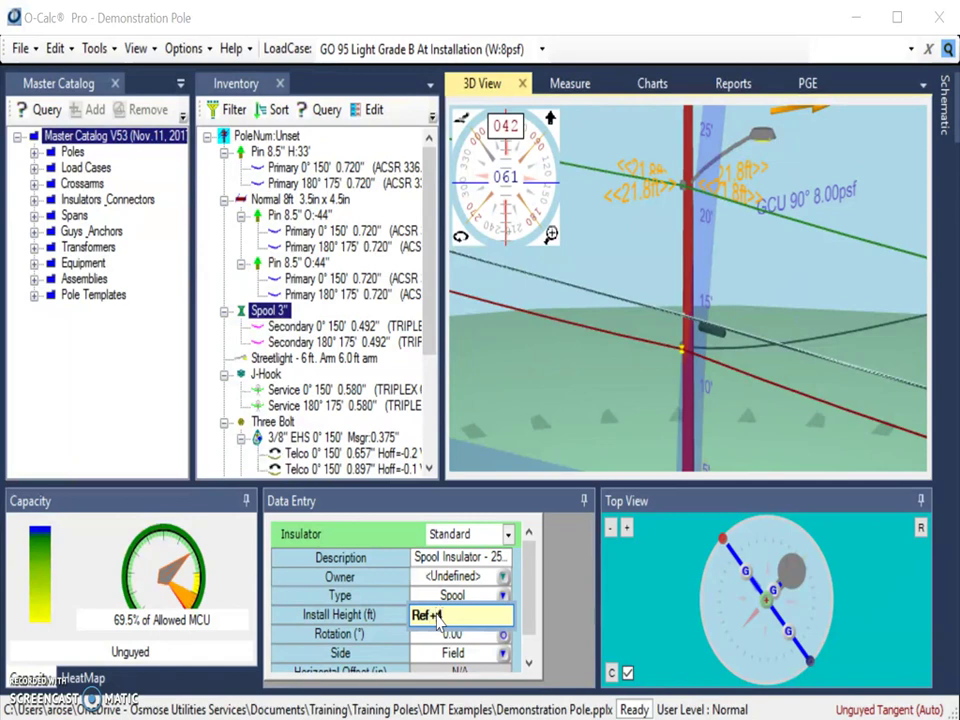
key(Escape)
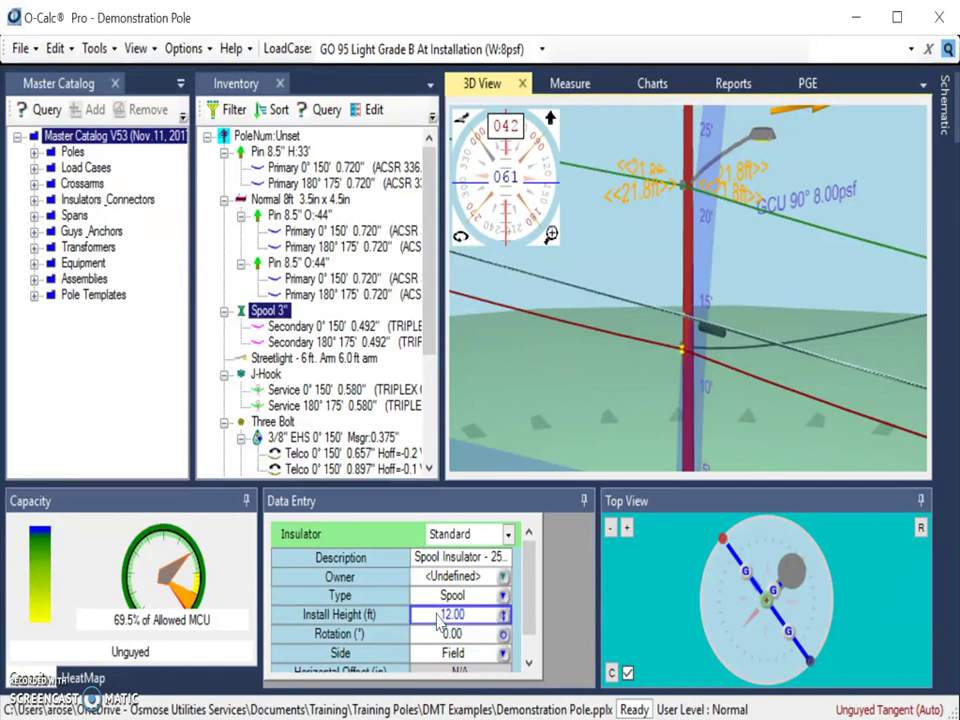
text(25.8)
key(Return)
- Orbit around the pole and select the streetlight to check its 21.80 ft height
drag(771, 311, 697, 243)
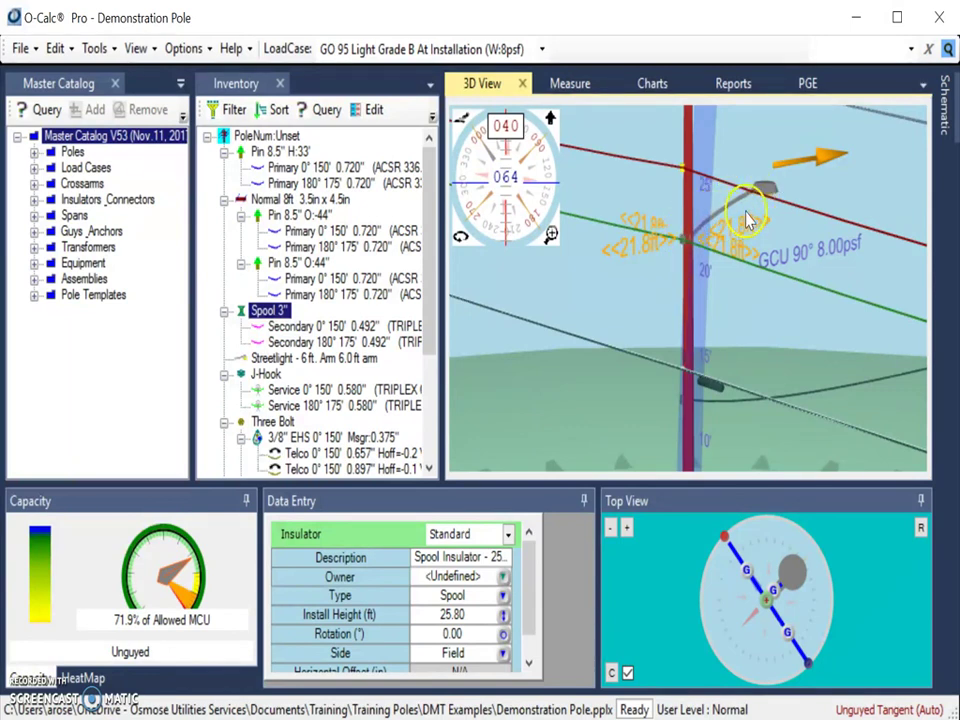
drag(671, 388, 671, 482)
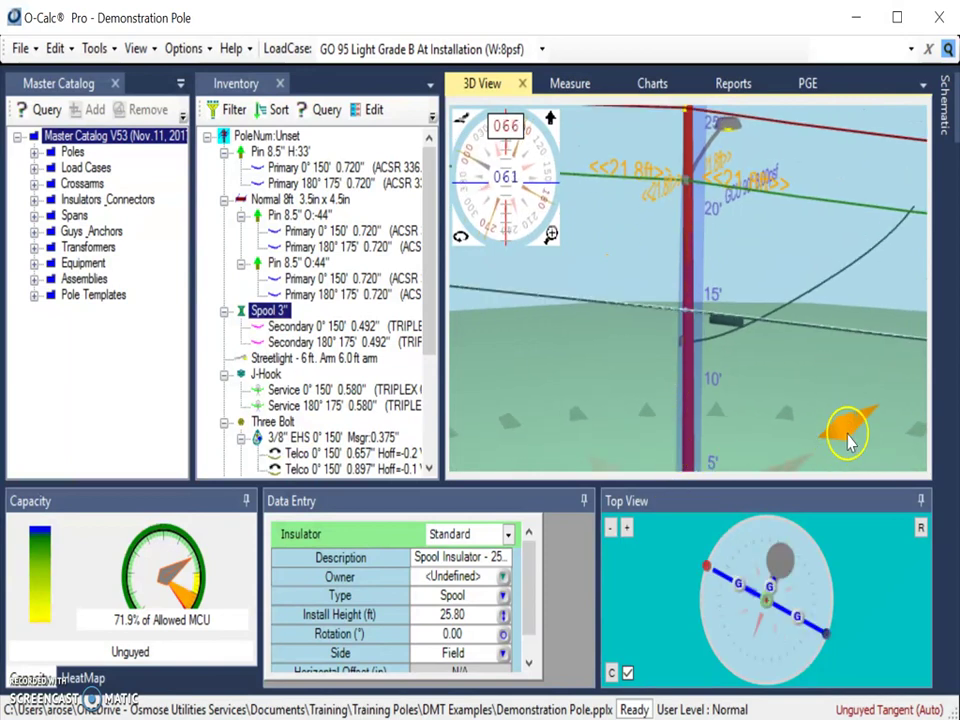
click(727, 128)
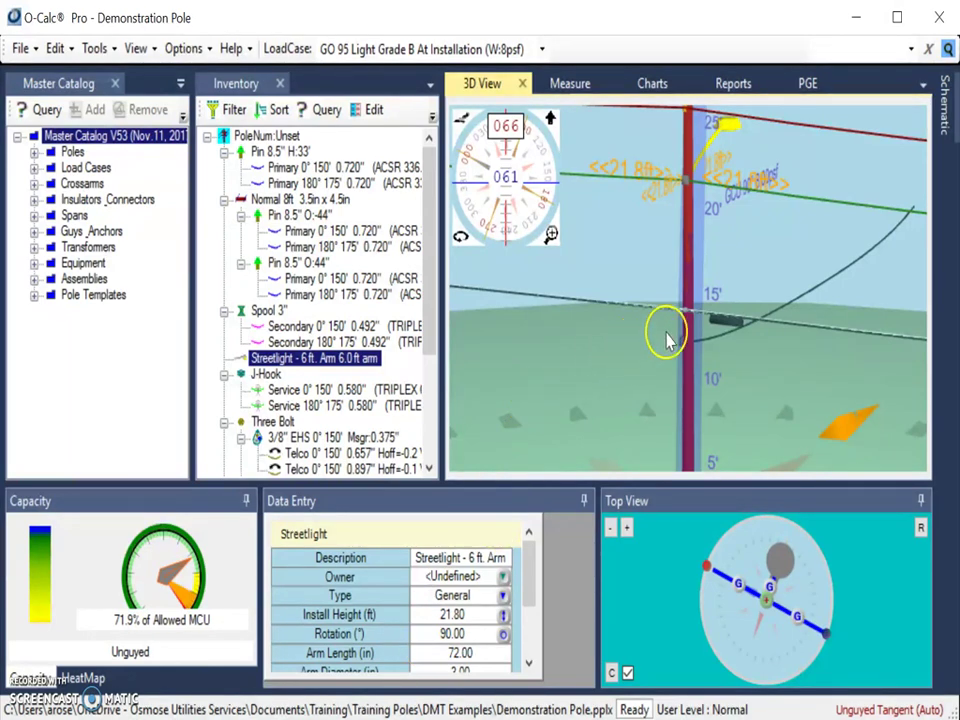
- Select the lower J-Hook (12.00 ft, 0.00° rotation) and pick its install height value
click(680, 343)
drag(654, 381, 800, 395)
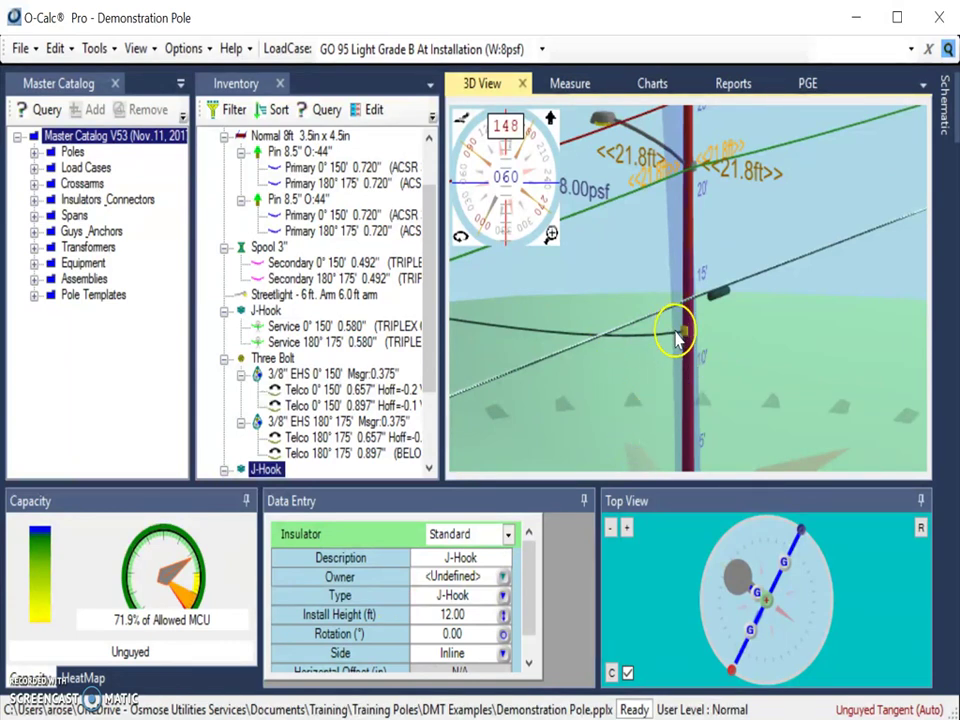
mouse_move(689, 336)
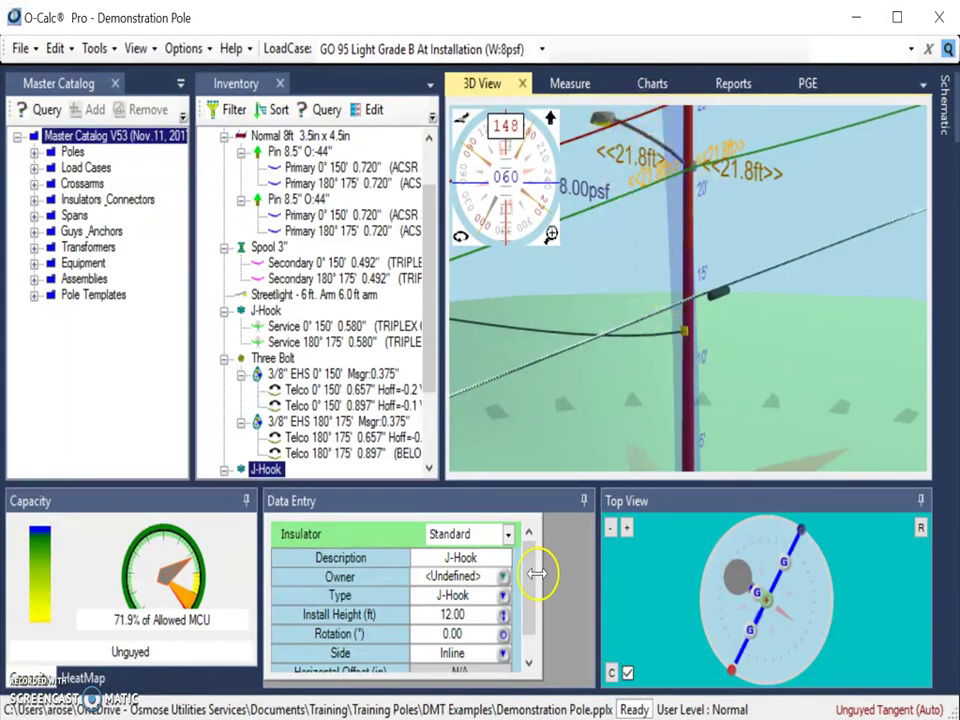
click(466, 617)
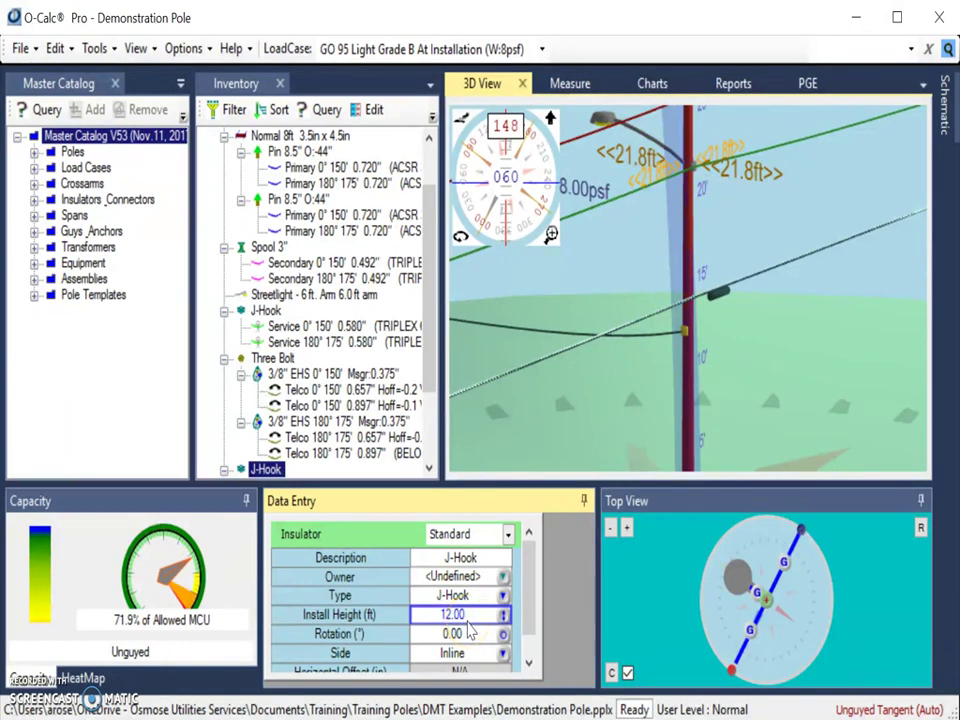
- Rotate the lower J-Hook to 180°, with capacity recalculating to 70.3% MCU
click(450, 635)
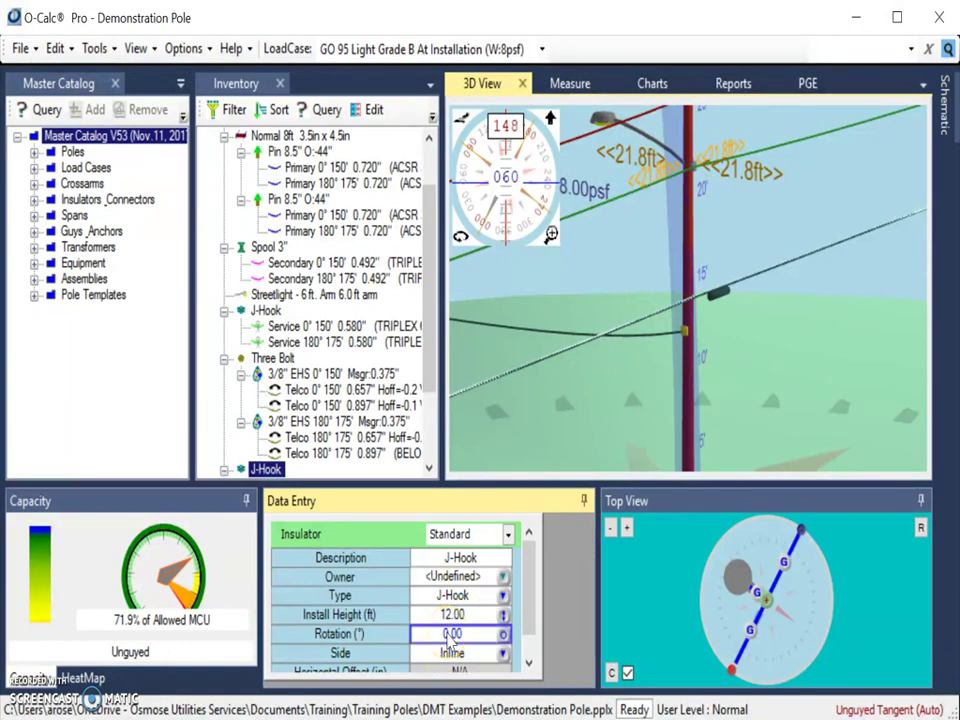
text(Ref+90)
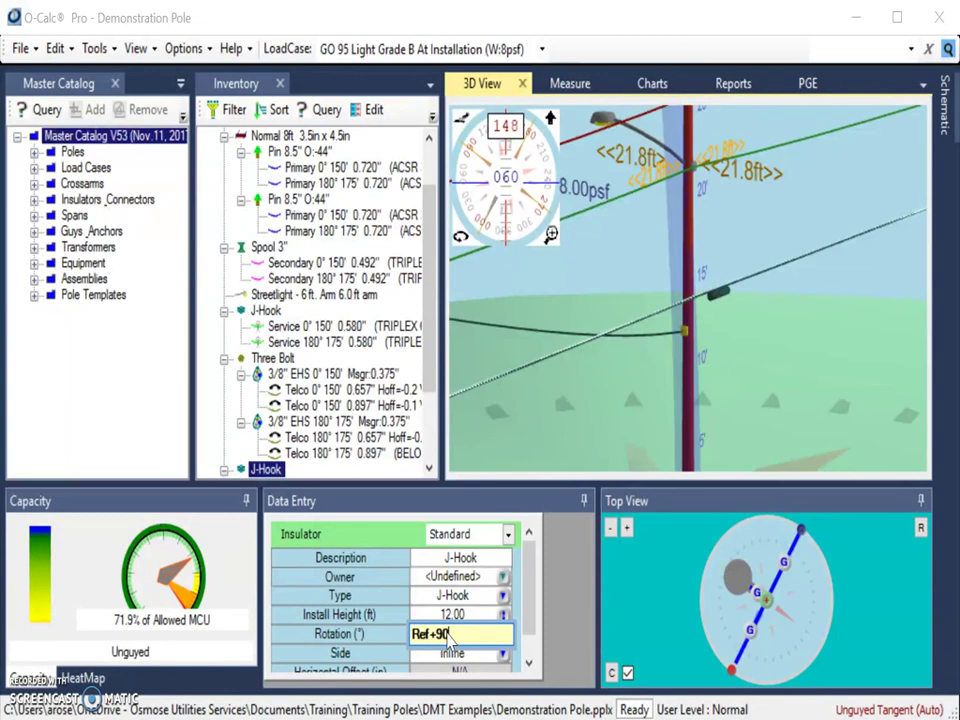
click(450, 634)
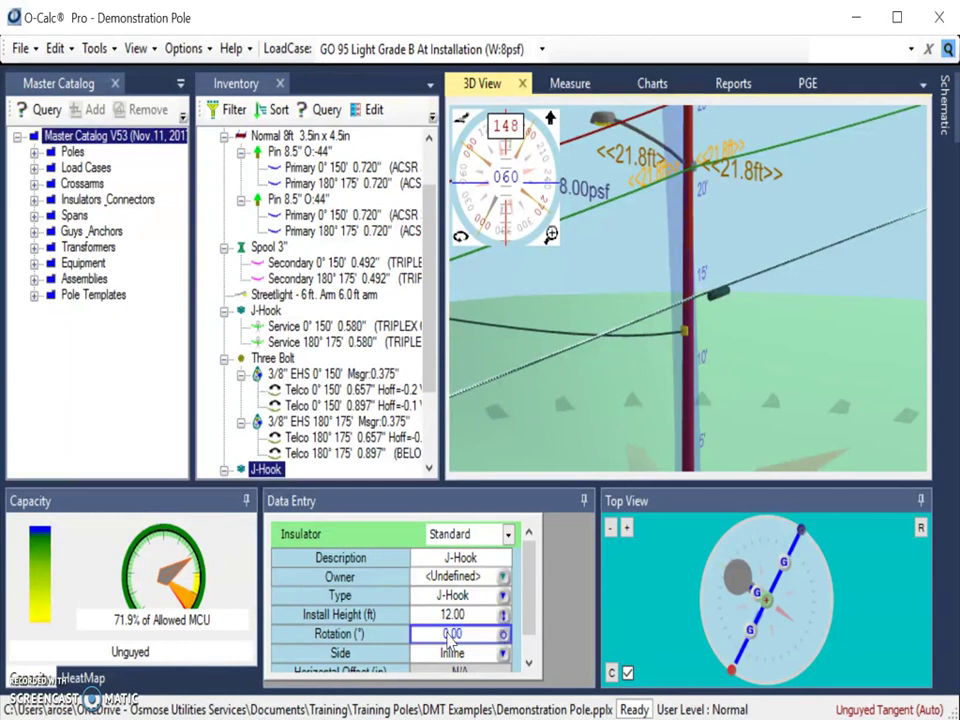
text(180)
key(Return)
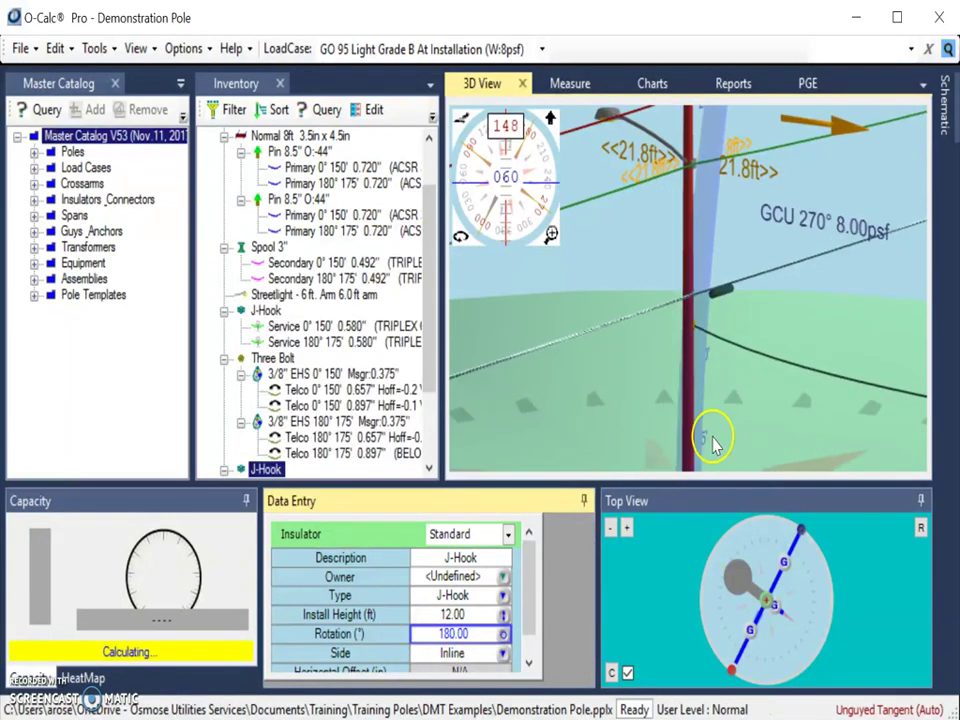
drag(713, 440, 727, 152)
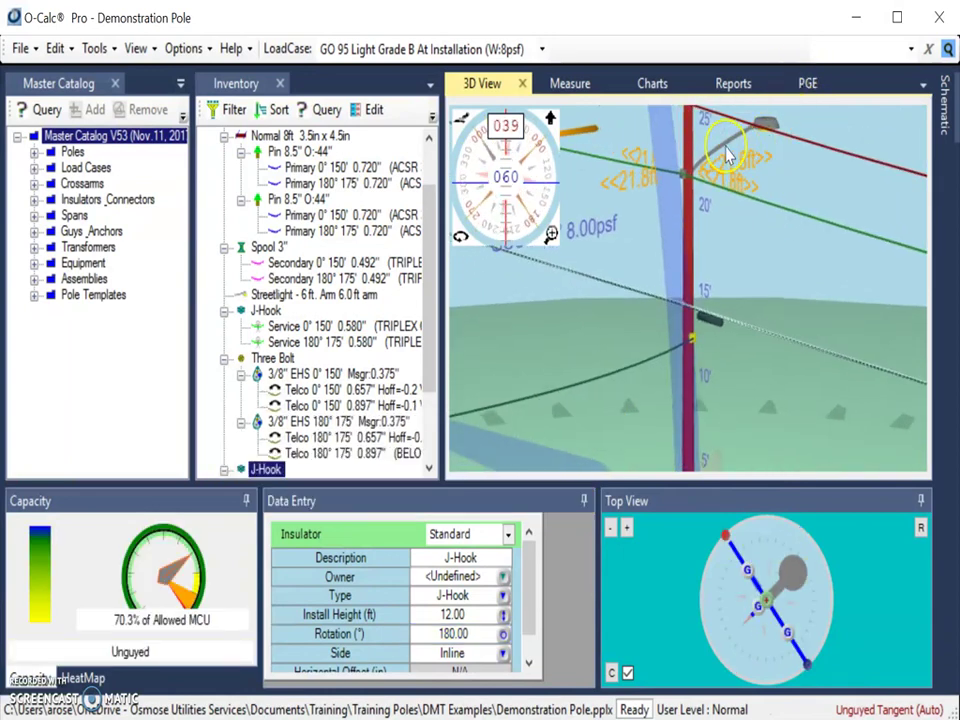
mouse_move(768, 126)
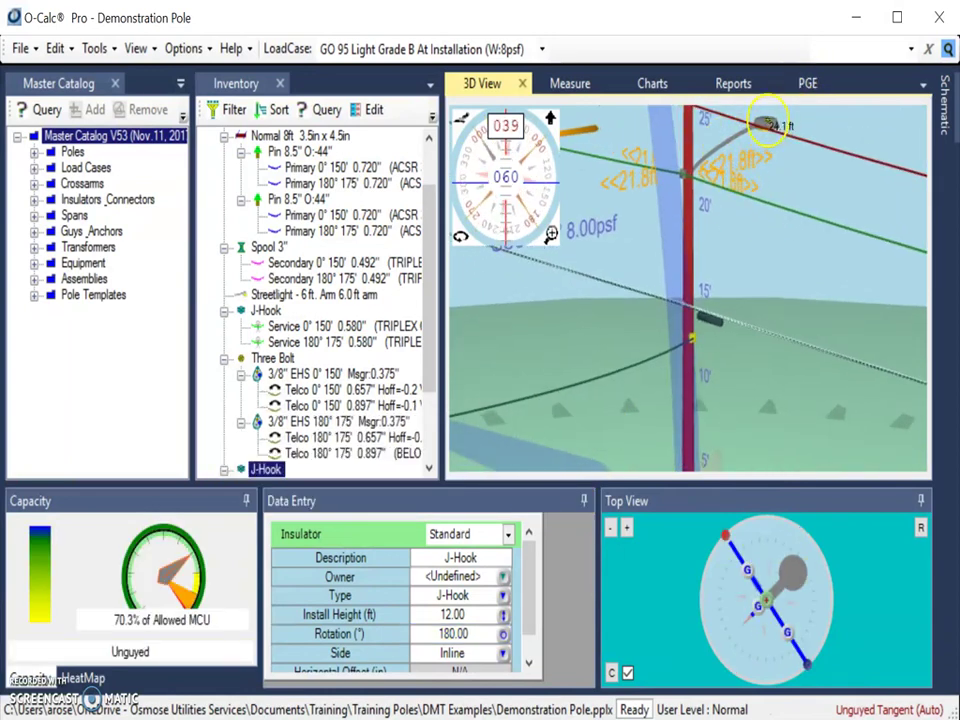
click(481, 641)
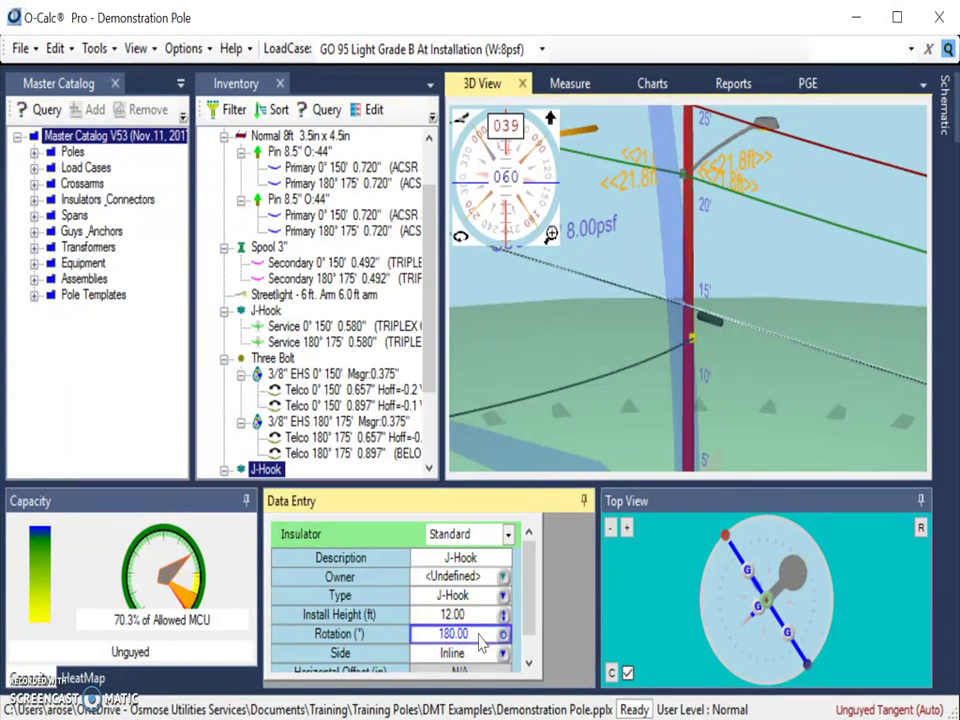
- Enter Ref-45 as the J-Hook's rotation so it becomes 45.00°, then inspect it in 3D
text(Ref-45)
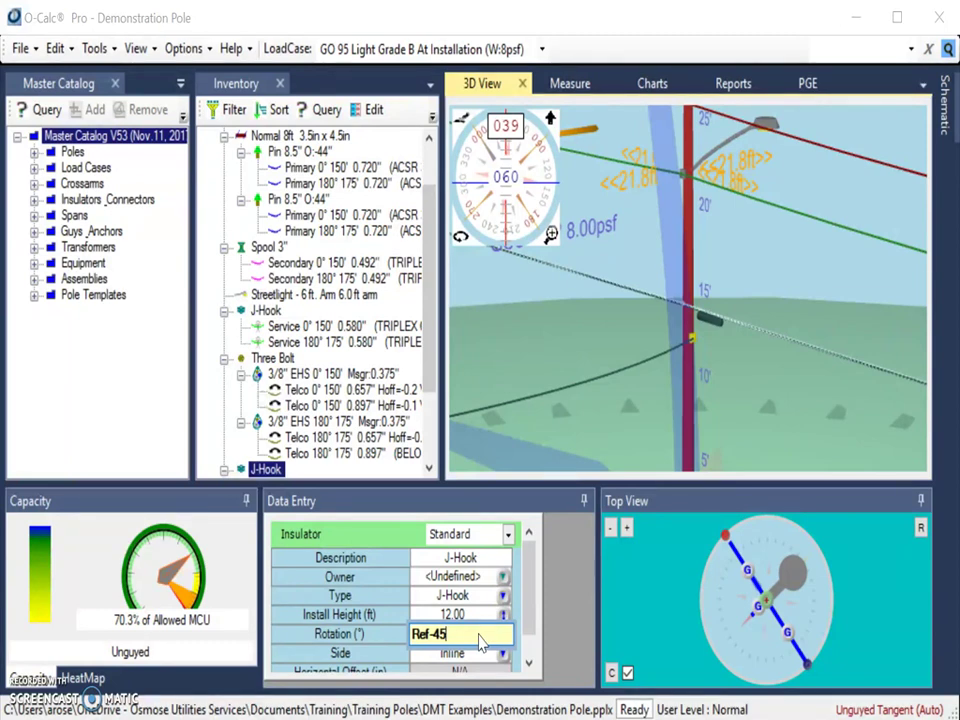
key(Return)
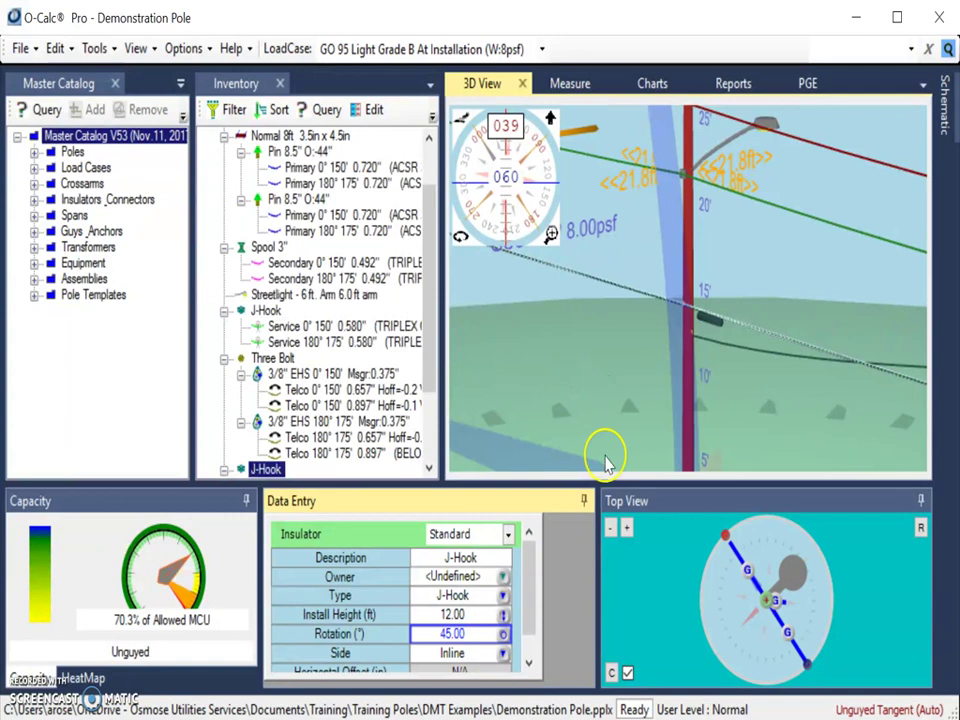
drag(606, 446, 868, 468)
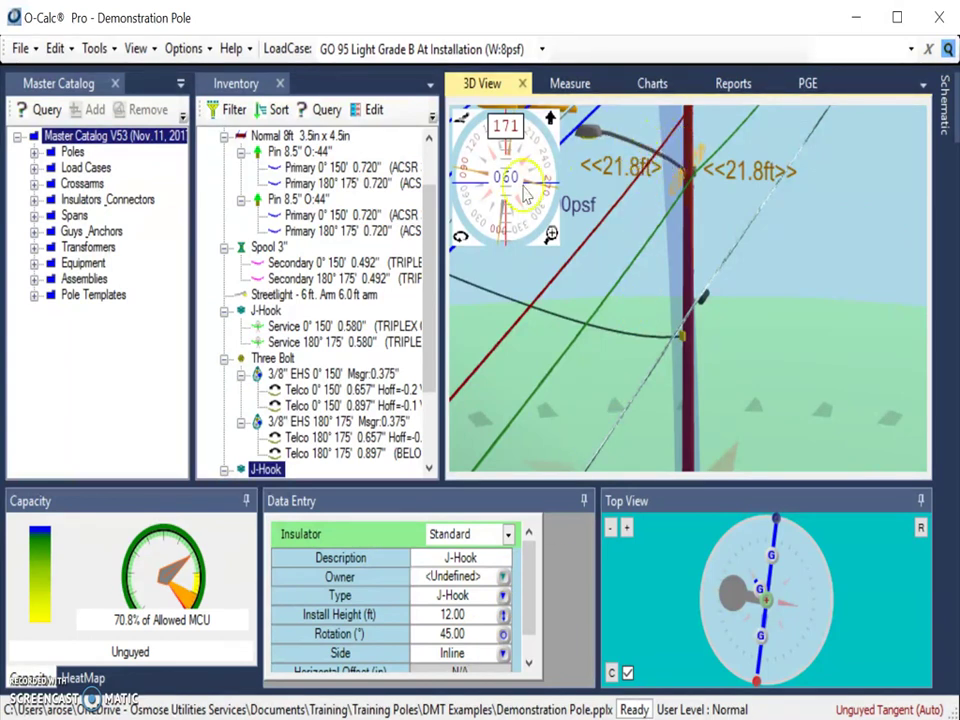
- Remove the streetlight reference origin via Edit > Reference Origin > Clear Reference Origin
click(57, 52)
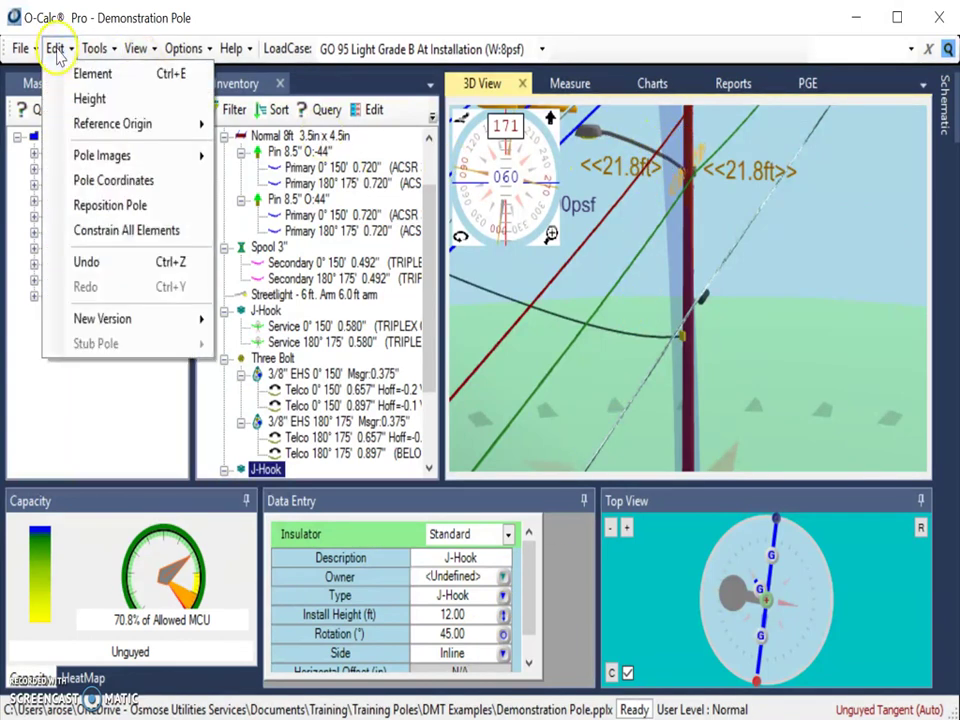
mouse_move(148, 130)
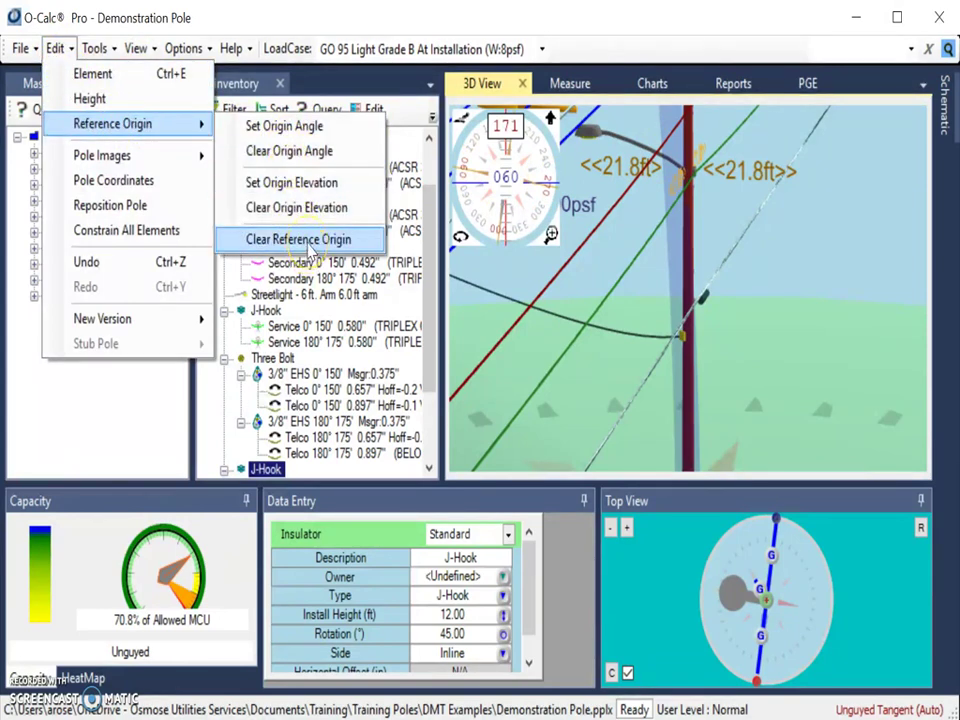
click(300, 240)
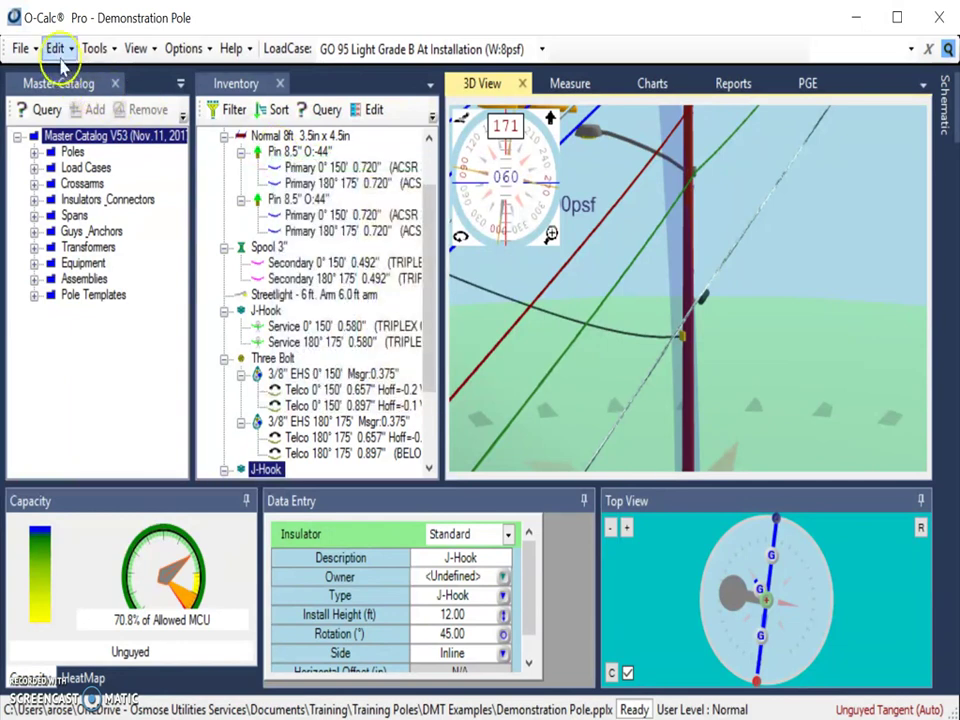
click(57, 48)
mouse_move(97, 127)
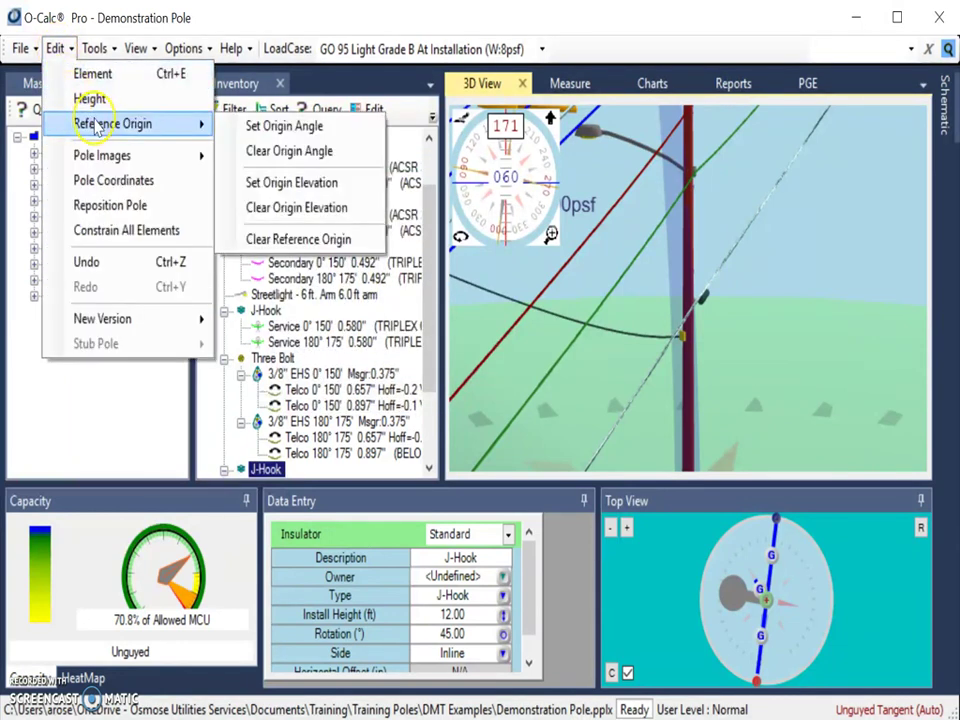
click(278, 126)
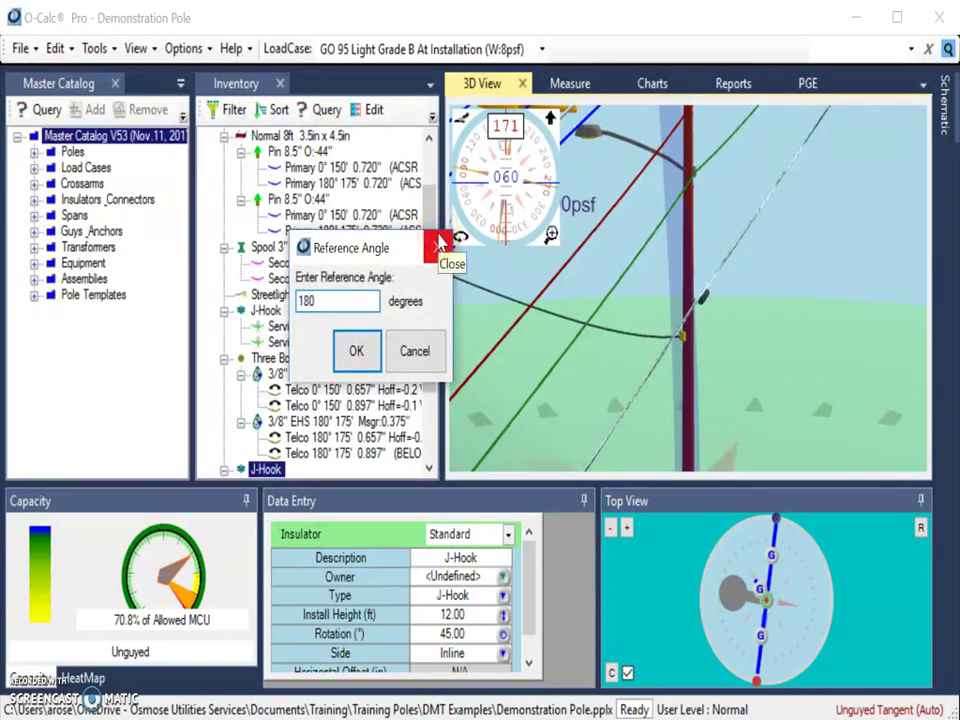
click(440, 243)
drag(849, 274, 806, 405)
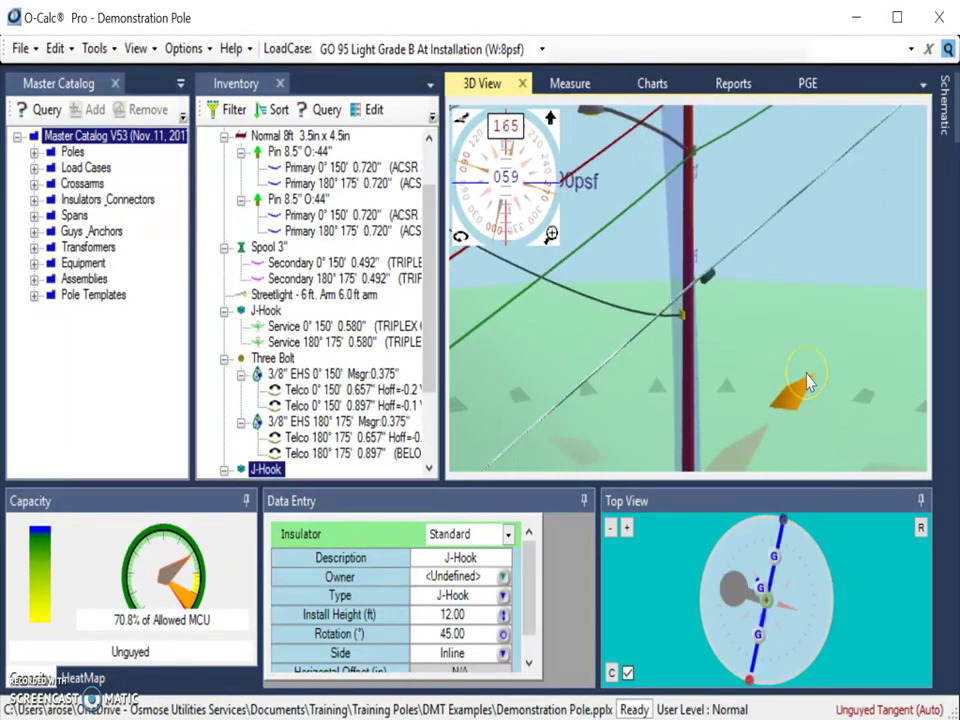